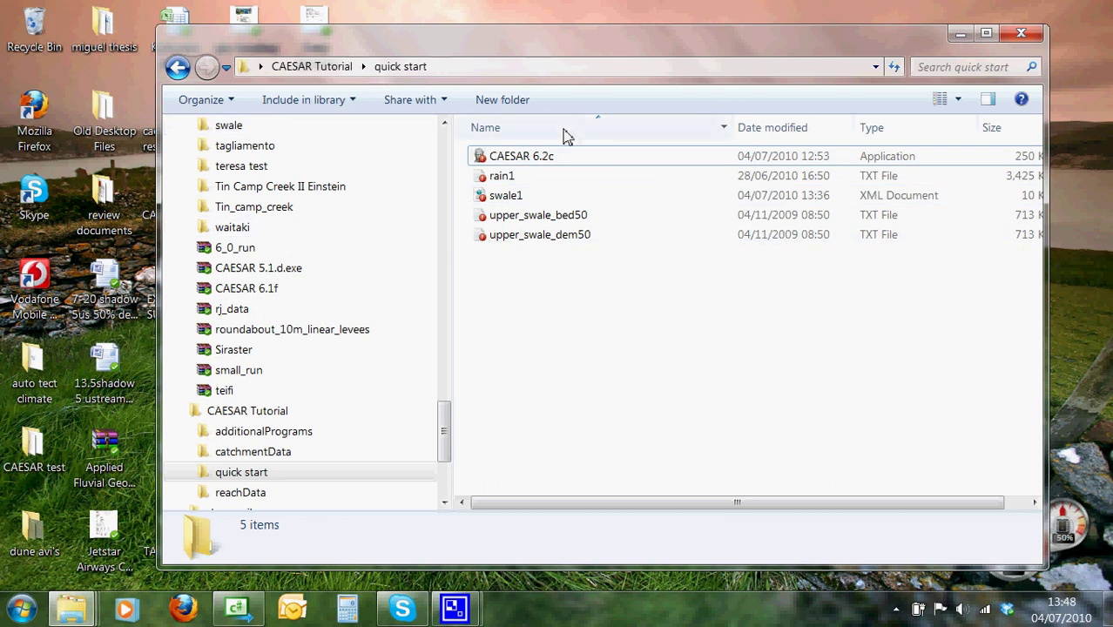
- Check the details of the rain1, upper_swale_bed50, upper_swale_dem50 and swale1 files
click(502, 177)
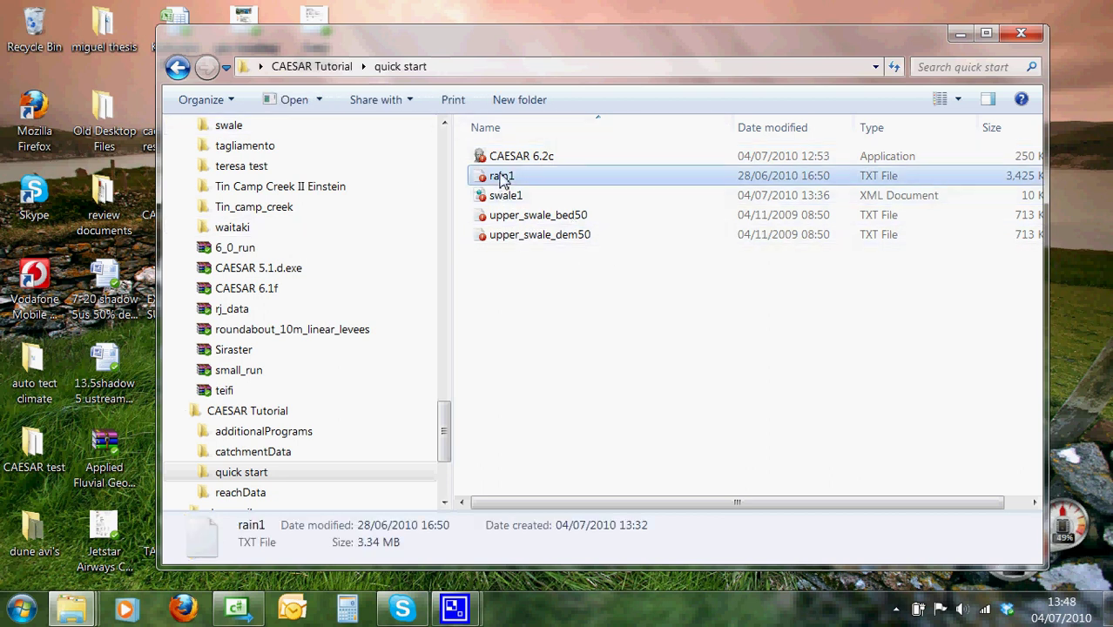
click(555, 221)
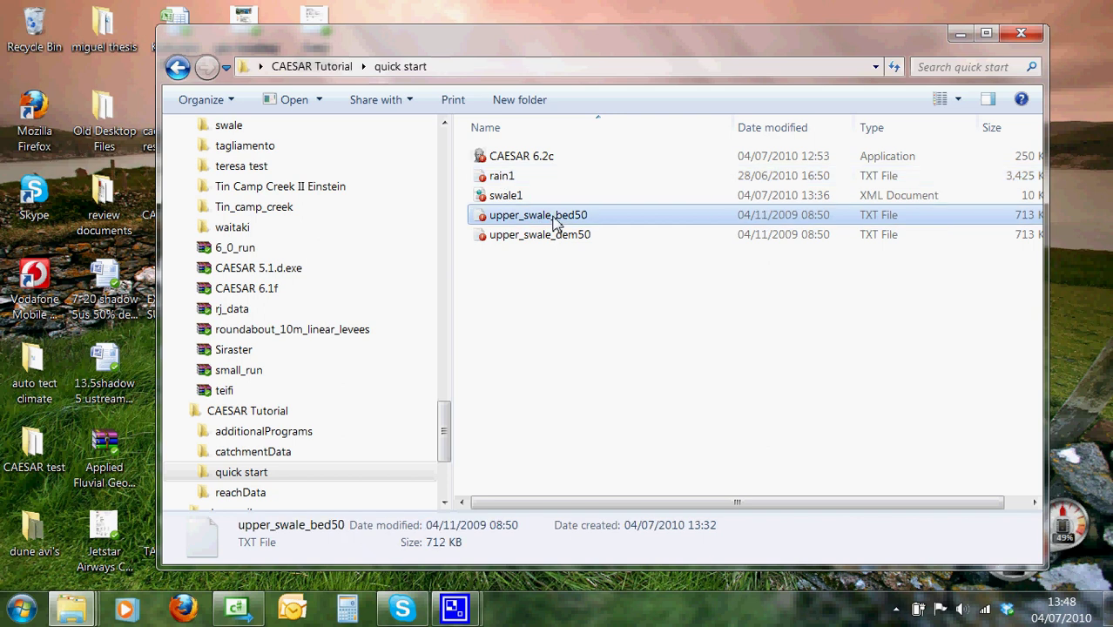
click(556, 236)
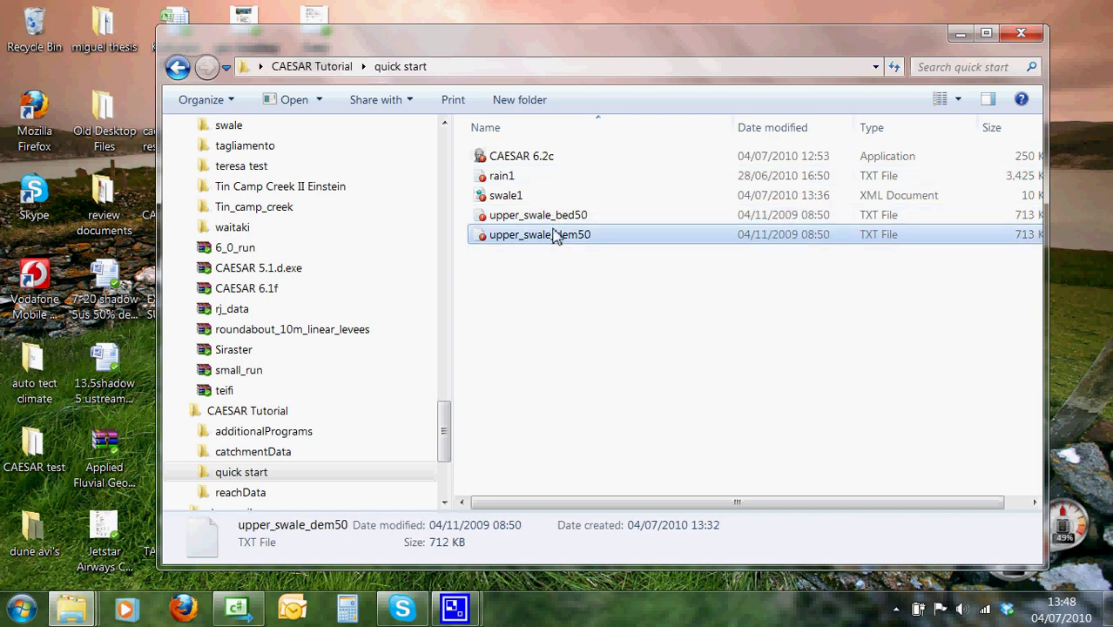
click(517, 200)
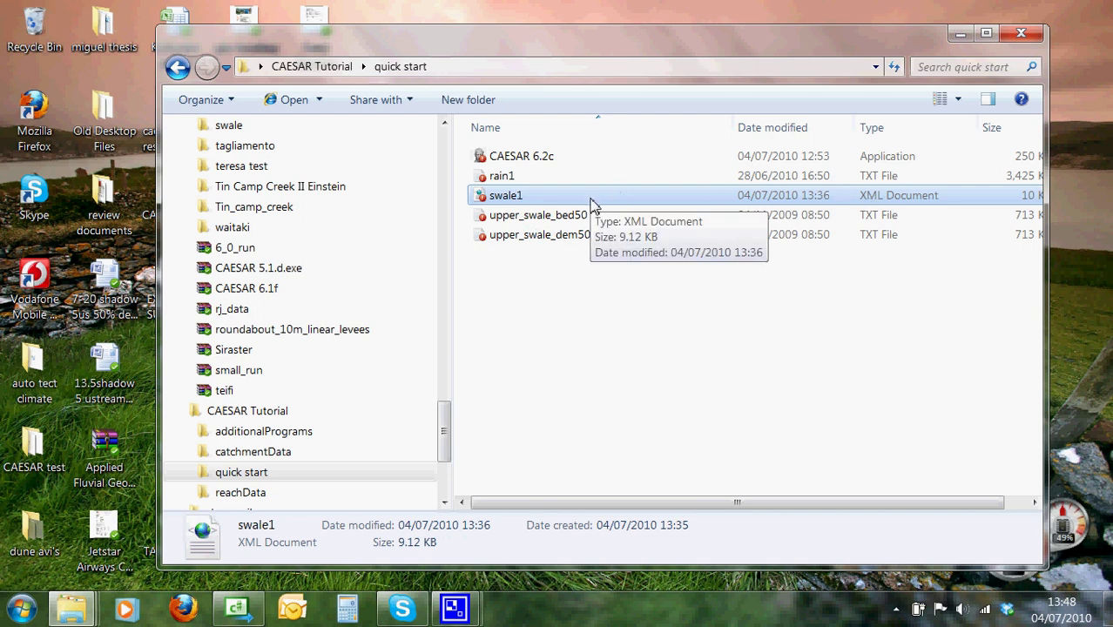
- Launch CAESAR 6.2c and open the swale1 configuration file
click(530, 162)
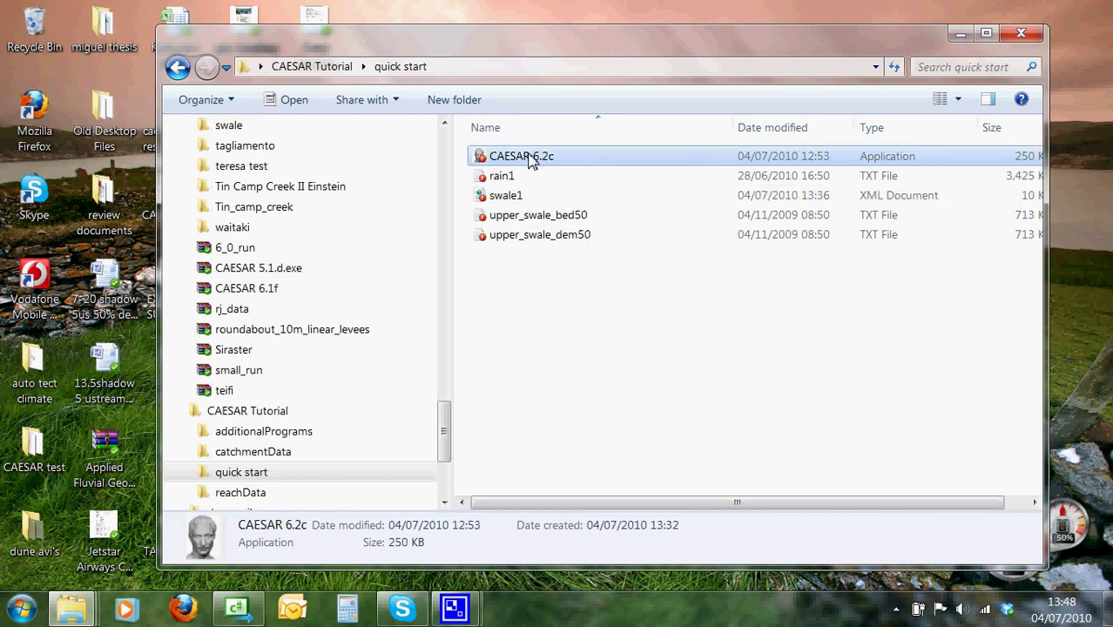
double_click(529, 162)
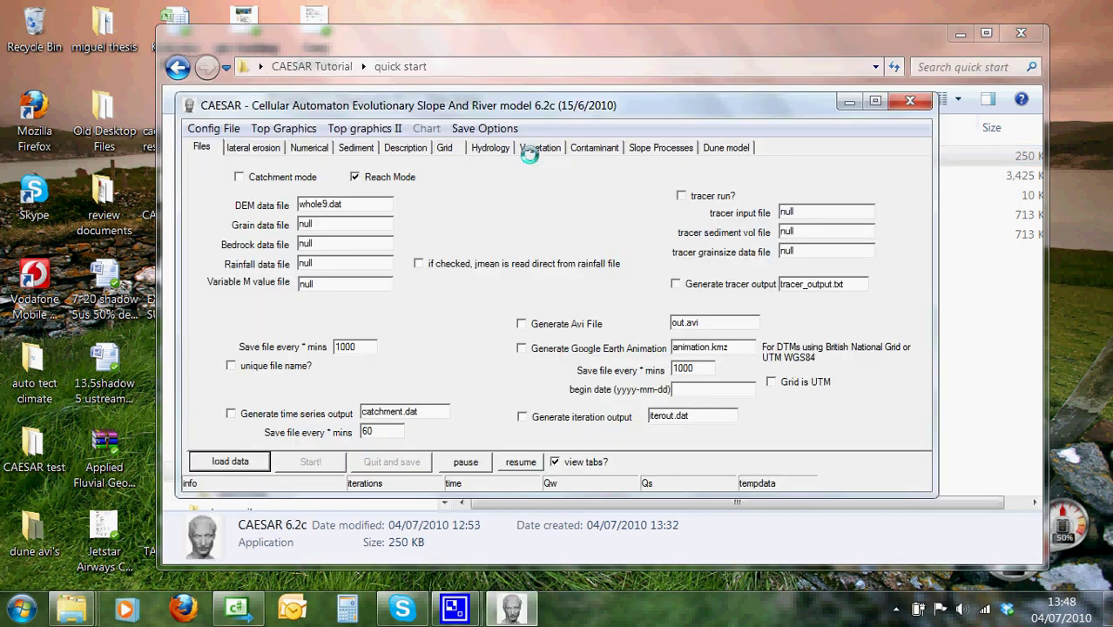
click(212, 130)
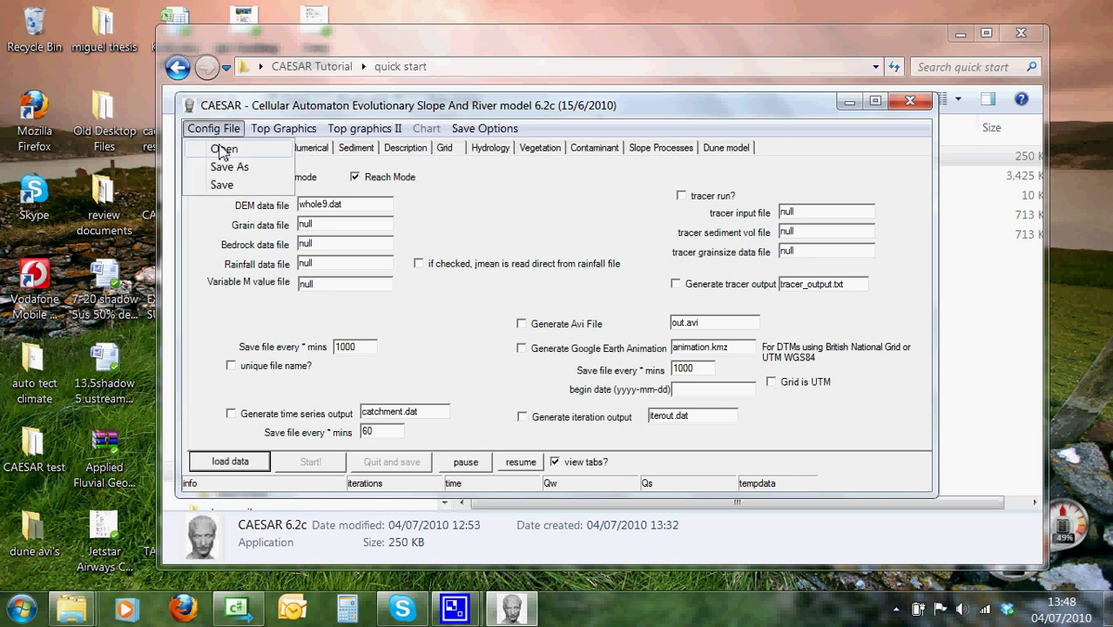
click(222, 150)
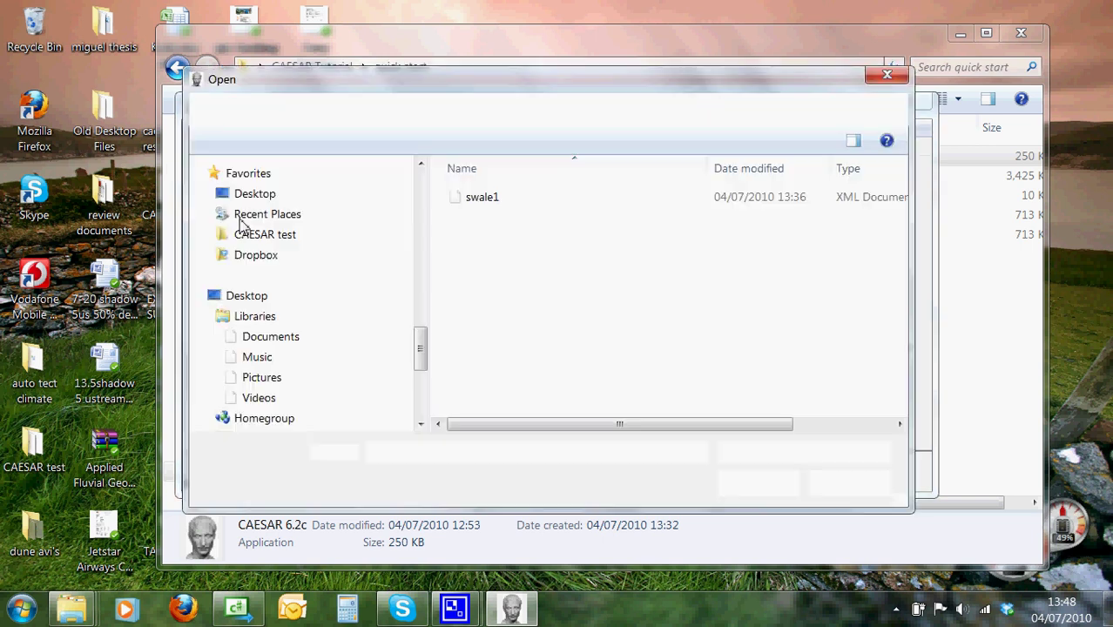
double_click(470, 199)
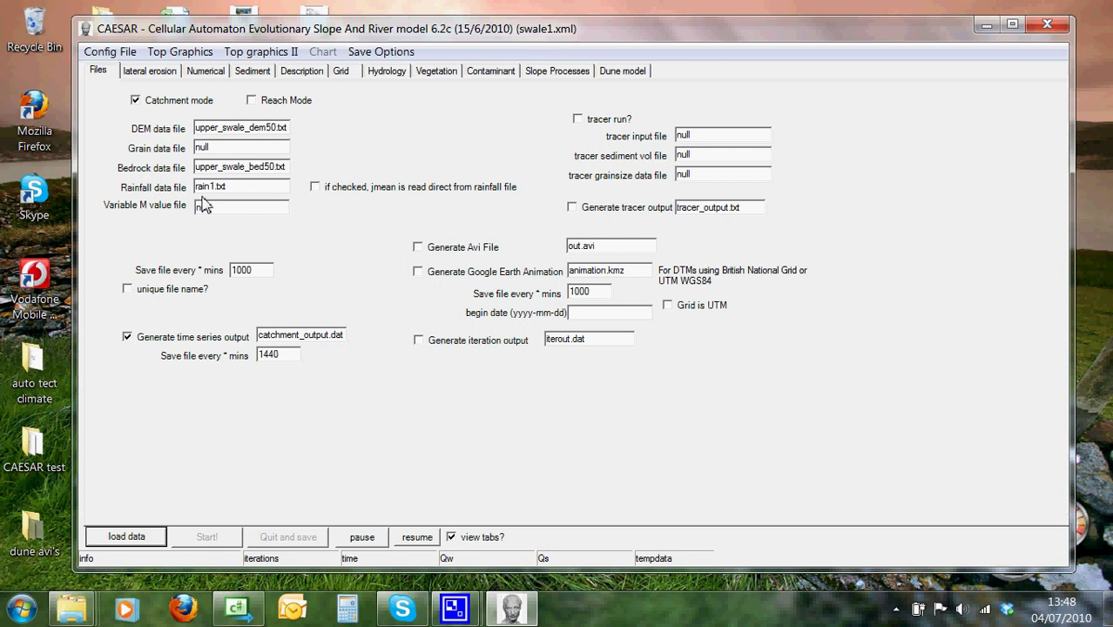
- Review the lateral erosion, numerical, grain-size, description, grid and hydrology tabs, then load the data
click(157, 78)
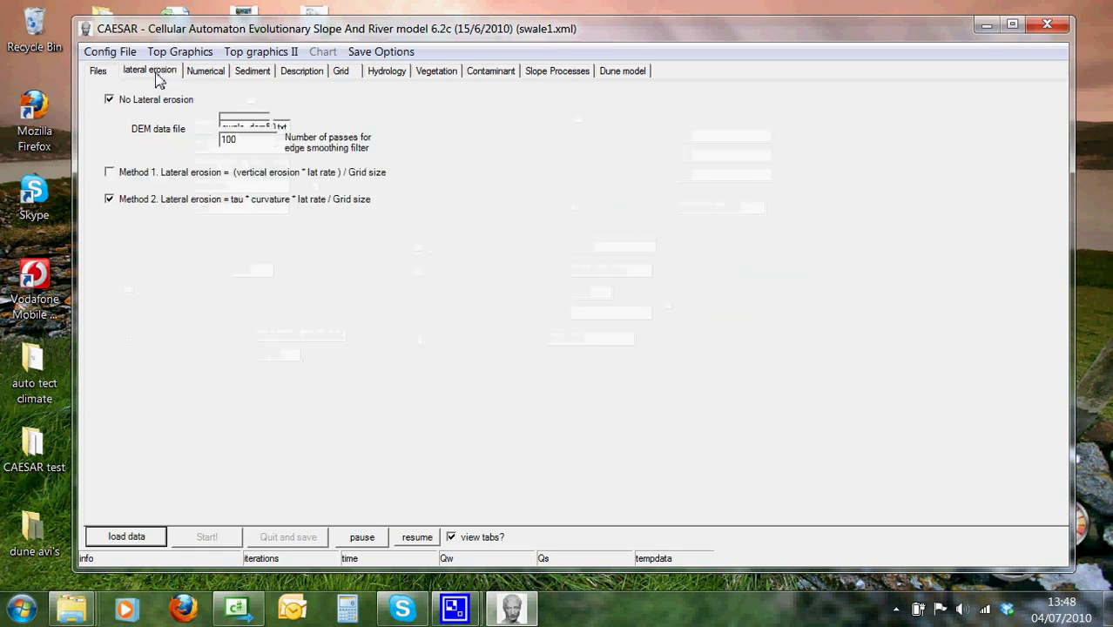
click(205, 75)
click(273, 78)
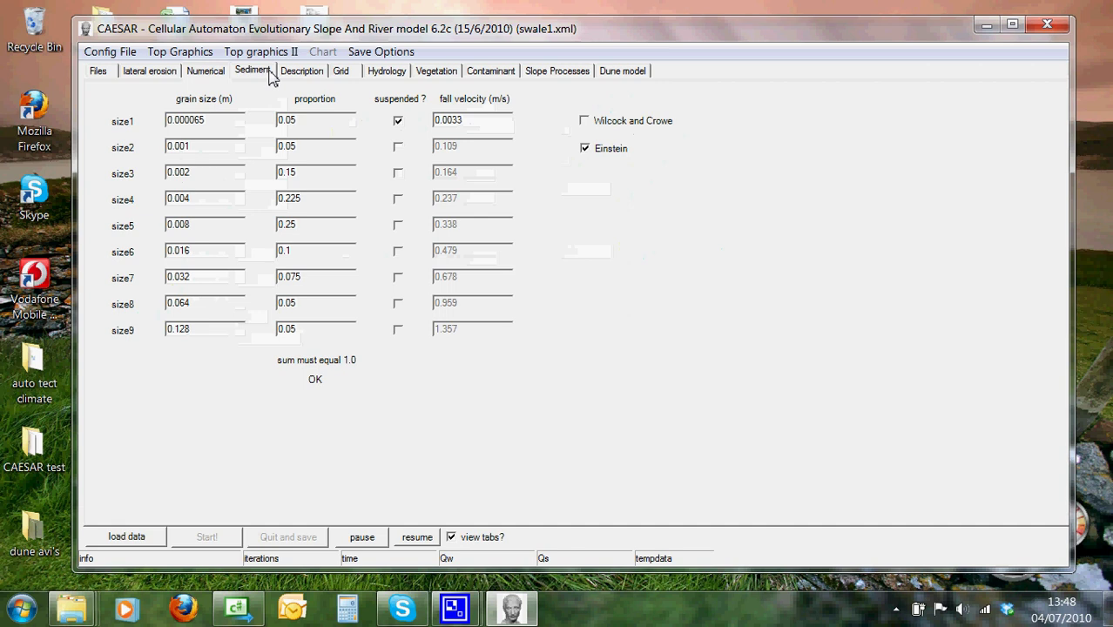
click(302, 75)
click(340, 75)
click(389, 76)
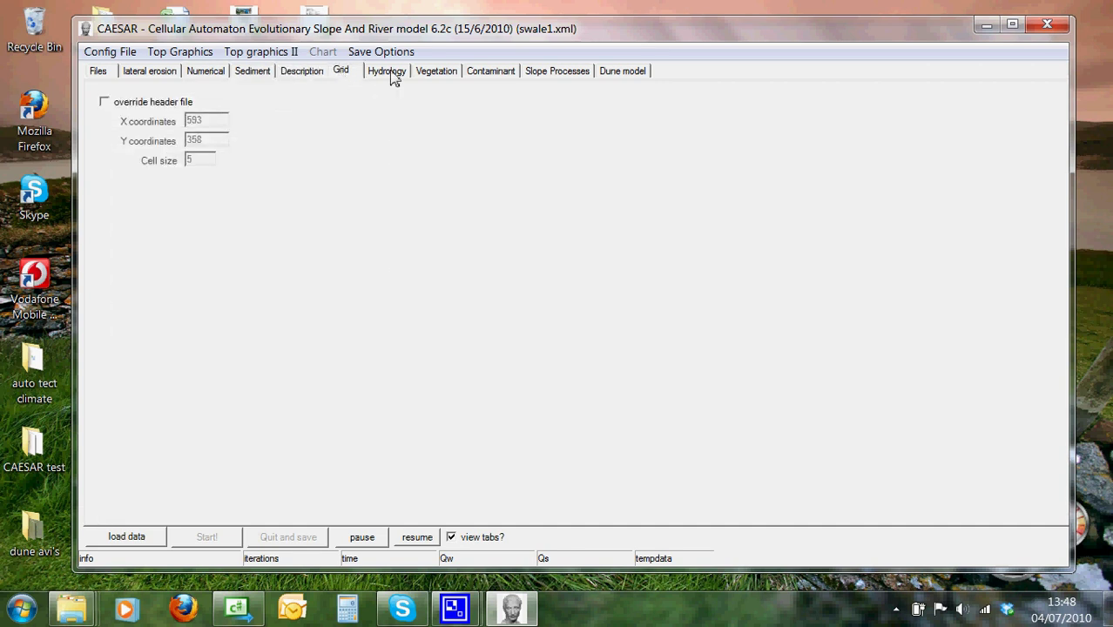
click(99, 74)
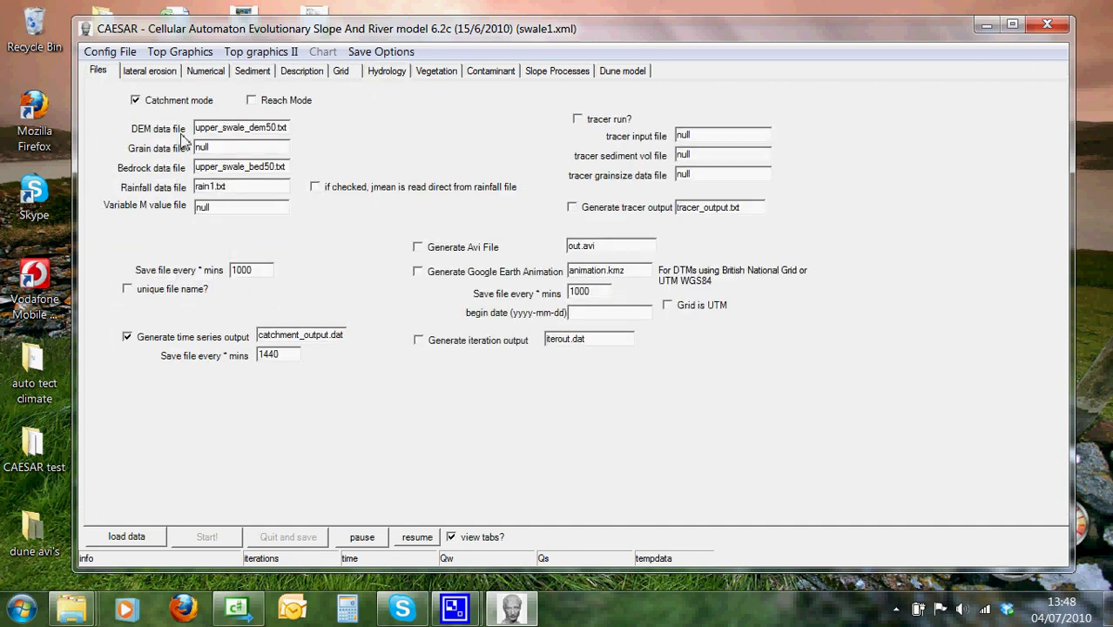
click(124, 537)
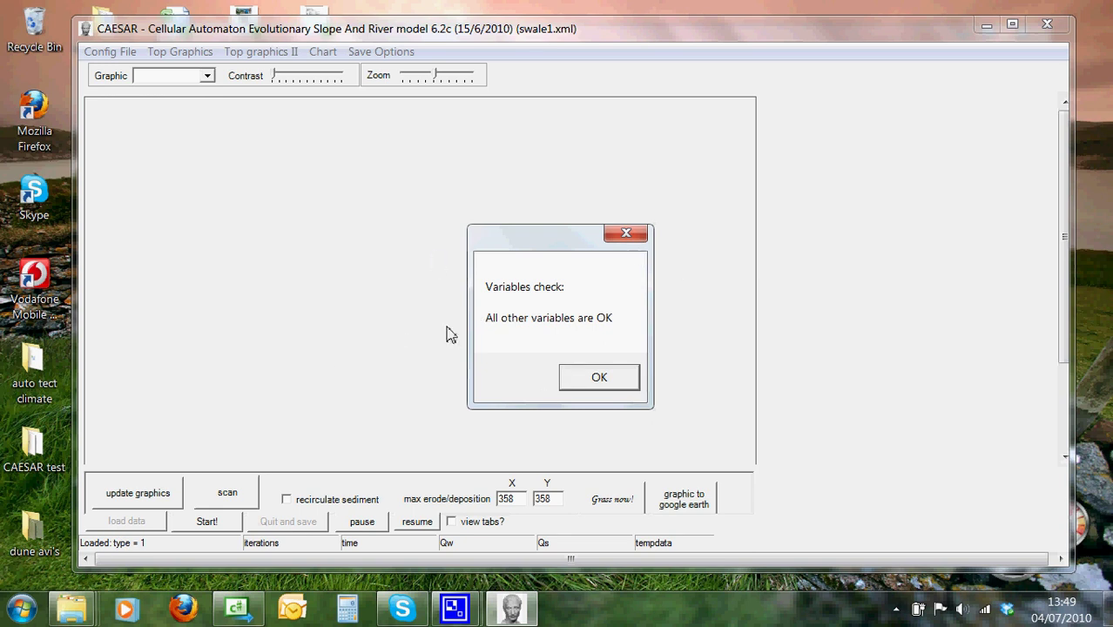
- Dismiss the variables check, start the simulation, and view the Top Graphics overlay list
click(623, 387)
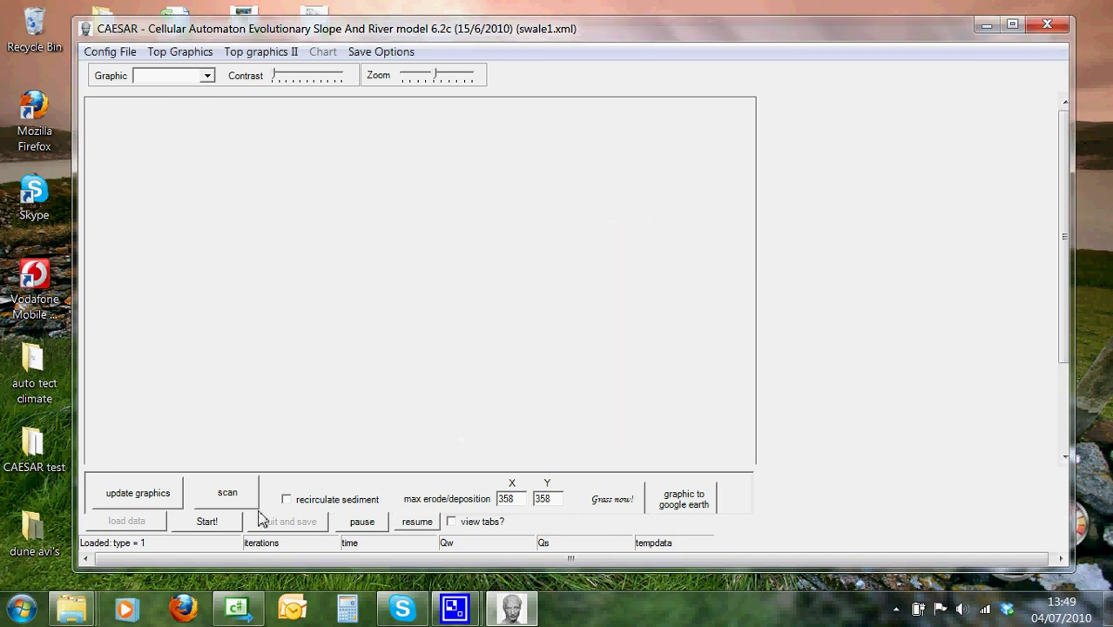
click(200, 523)
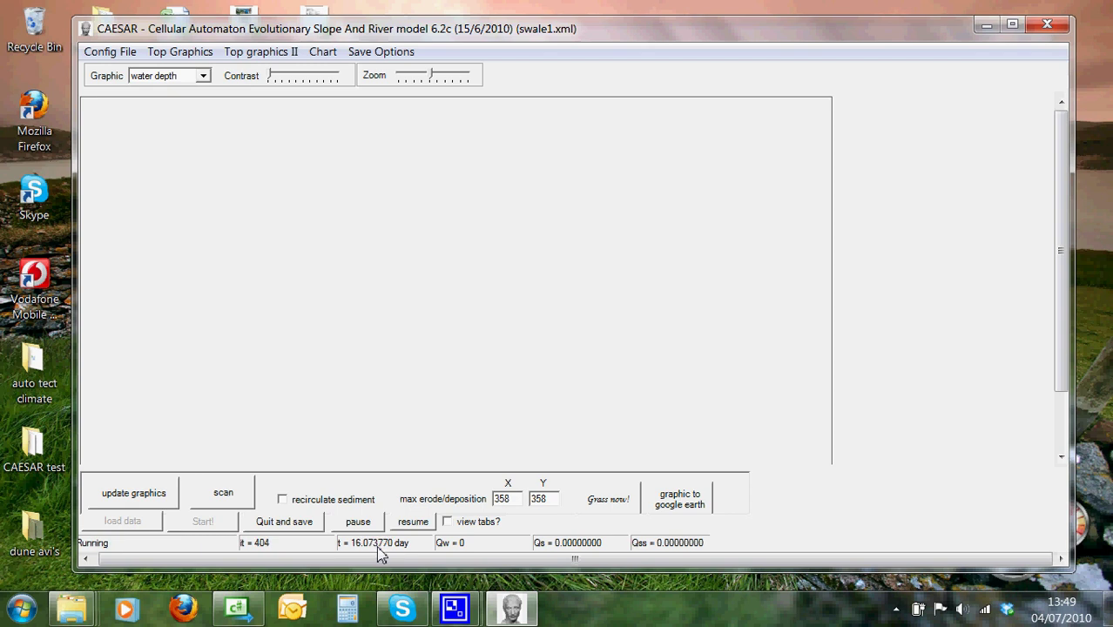
click(201, 54)
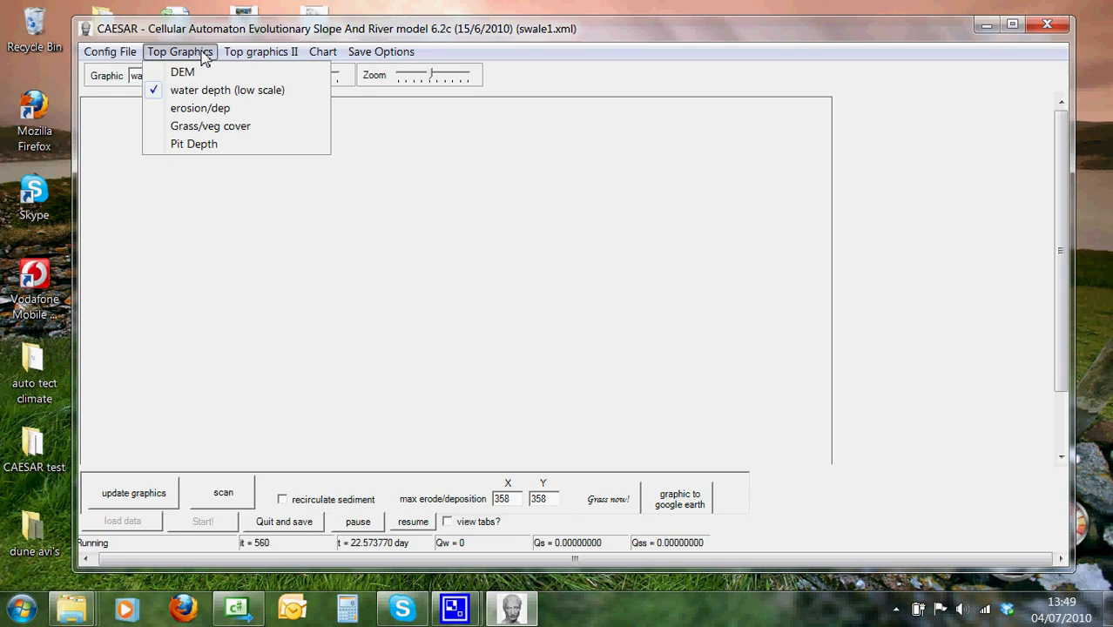
- Close the Top Graphics list keeping water depth, and maximise the window to full screen height
click(208, 30)
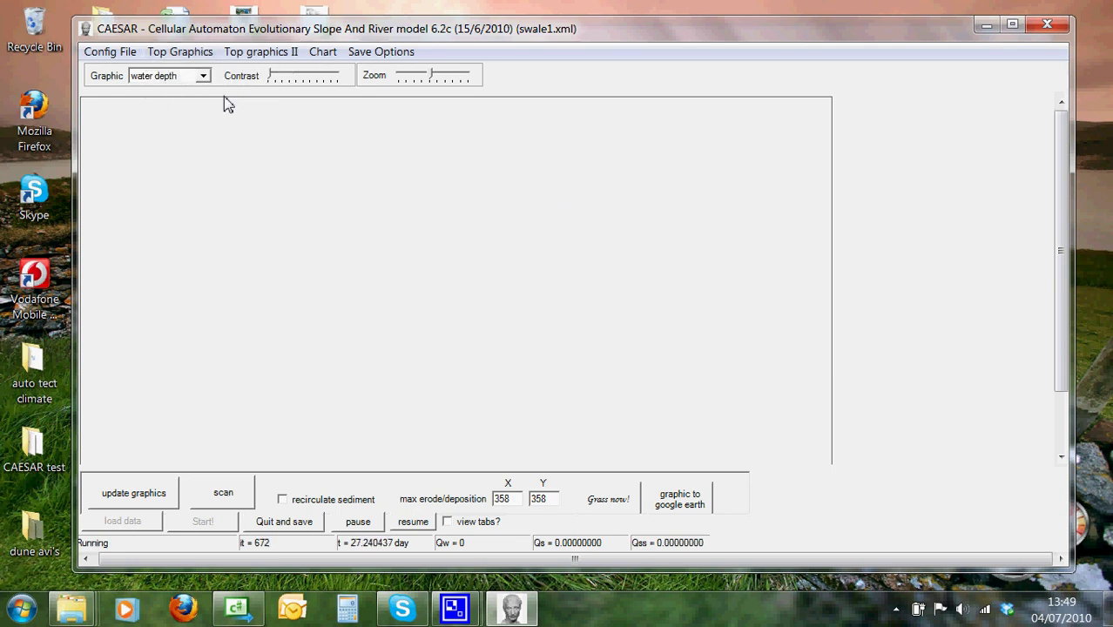
click(181, 52)
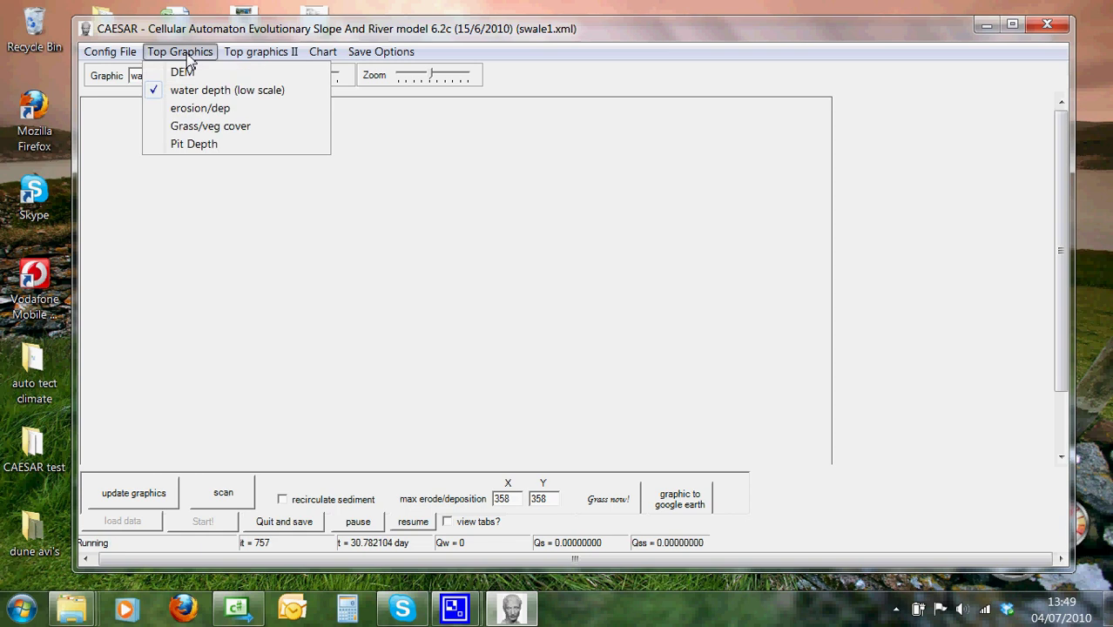
click(192, 77)
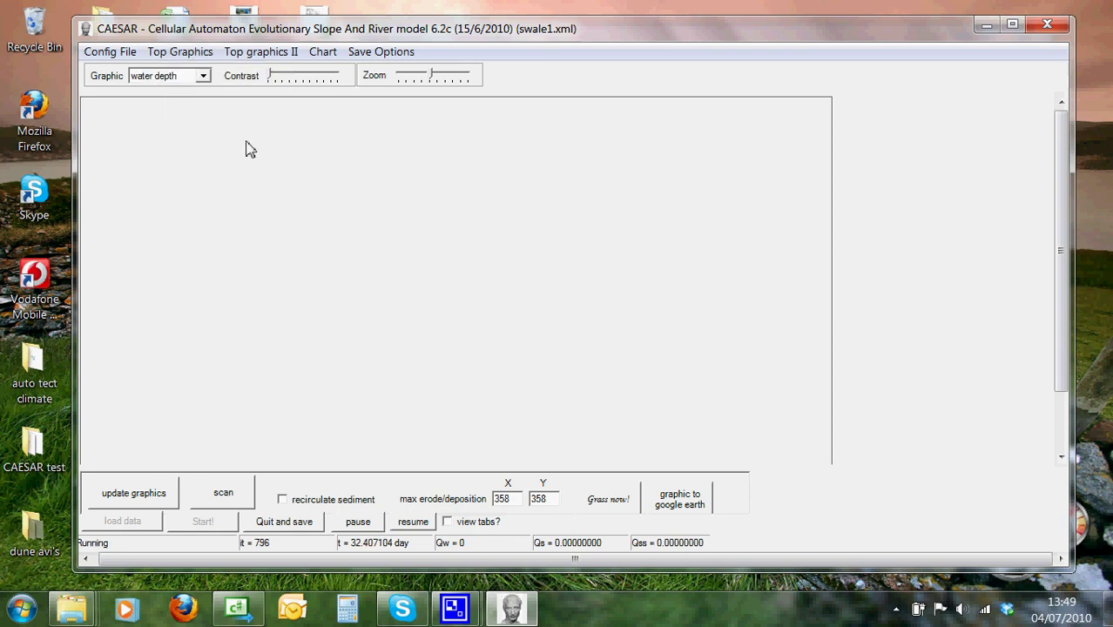
double_click(906, 571)
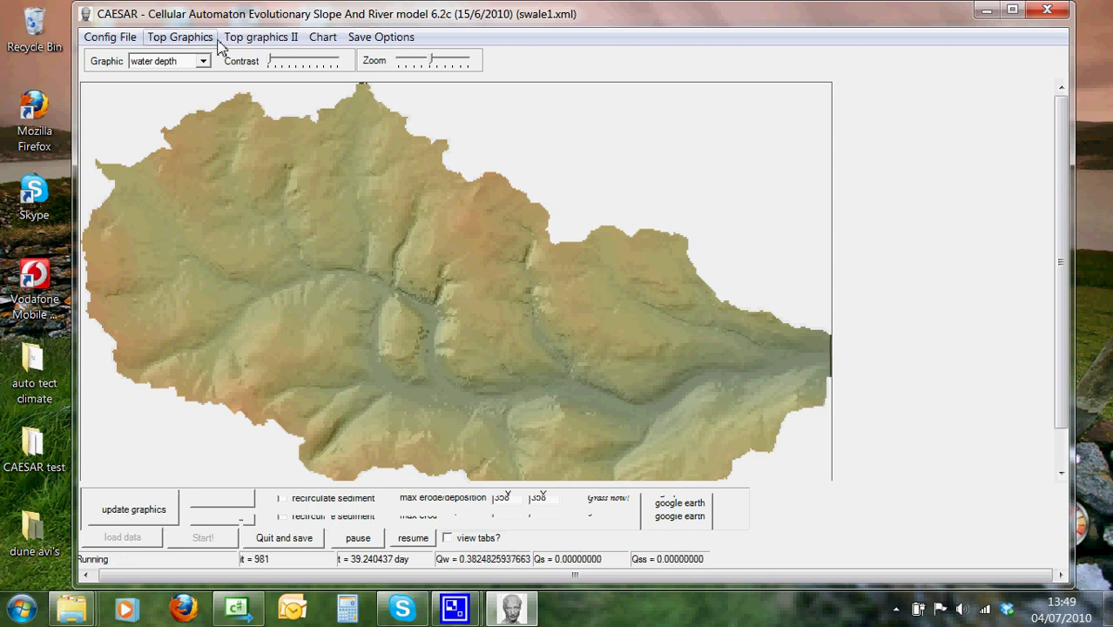
- Zoom the catchment map in, scroll down, then ease the zoom back out slightly
drag(430, 62, 447, 65)
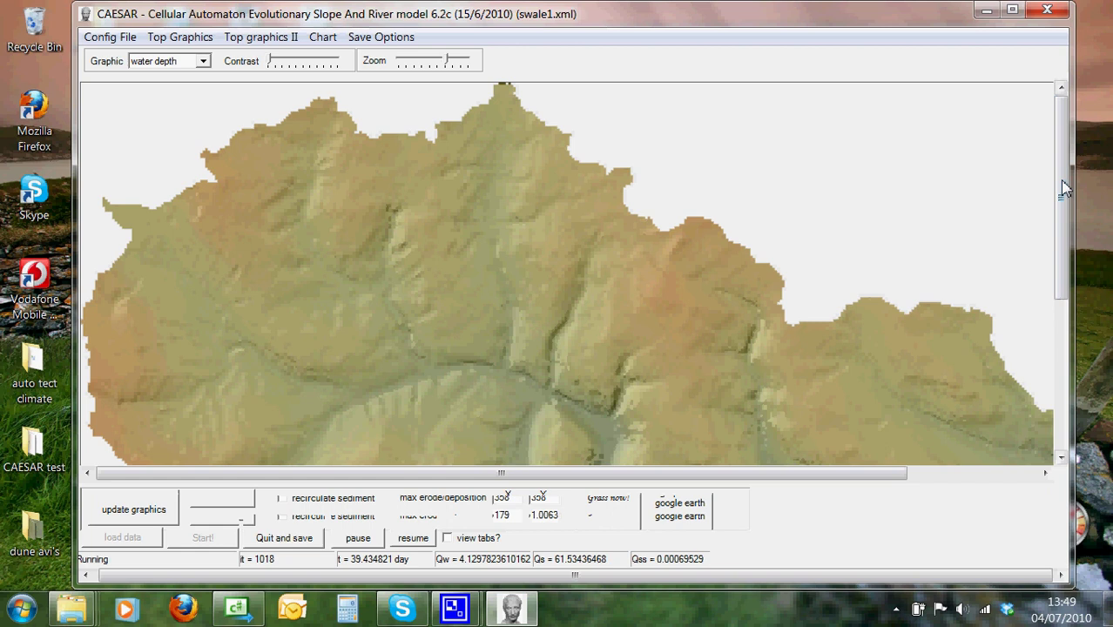
drag(1062, 193, 1062, 288)
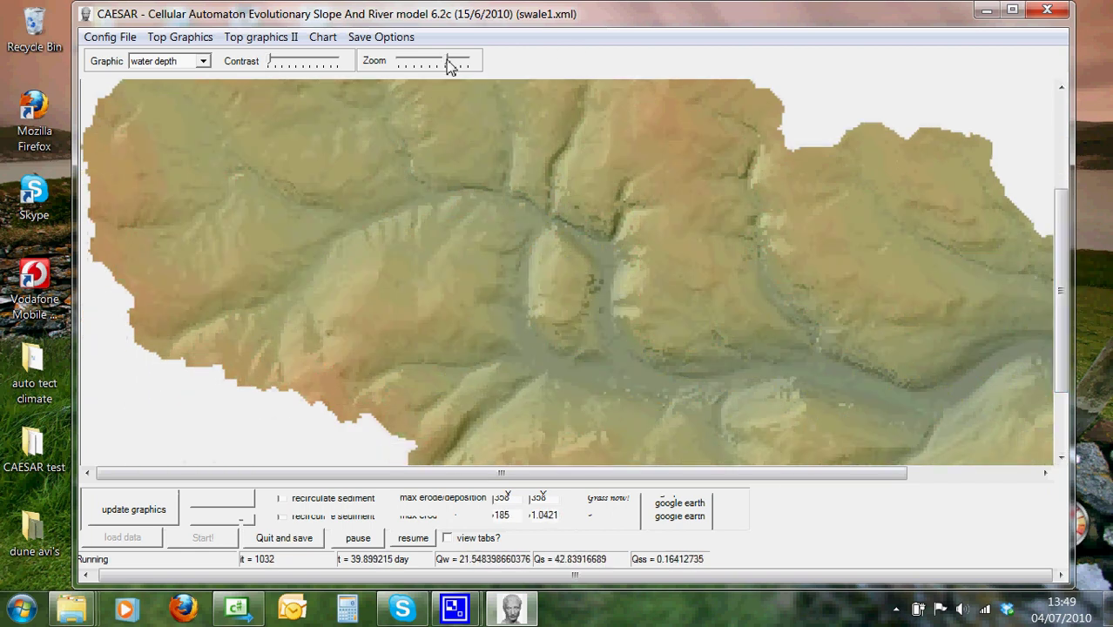
drag(449, 62, 437, 62)
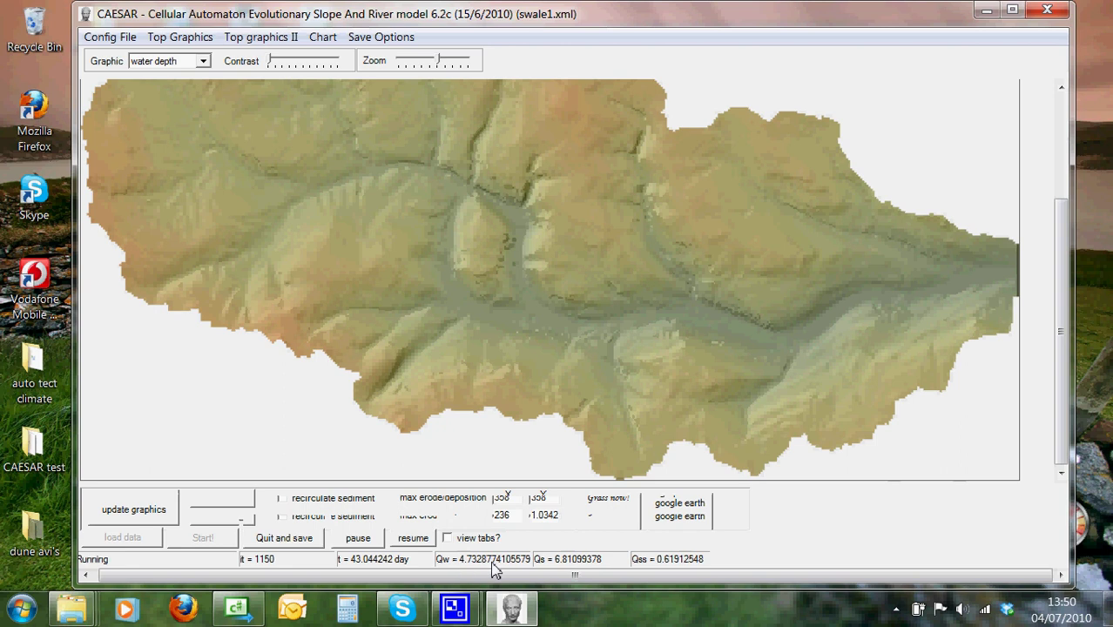
- Update the graphics to trace current water depth along the river channels
click(135, 510)
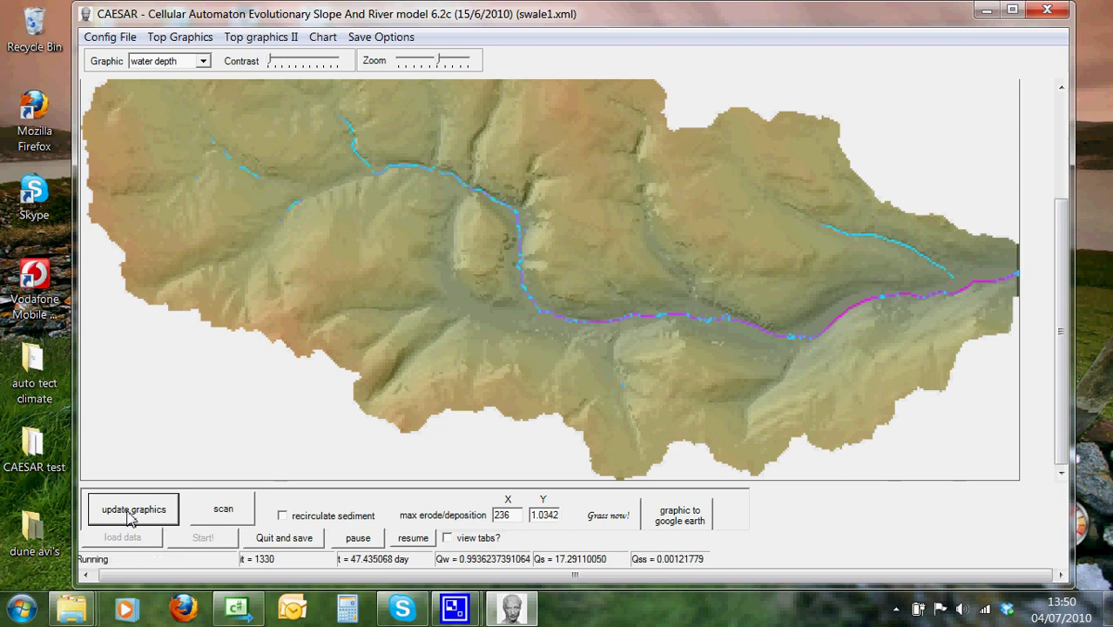
- Refresh the map and add the erosion/dep overlay from Top Graphics
click(131, 516)
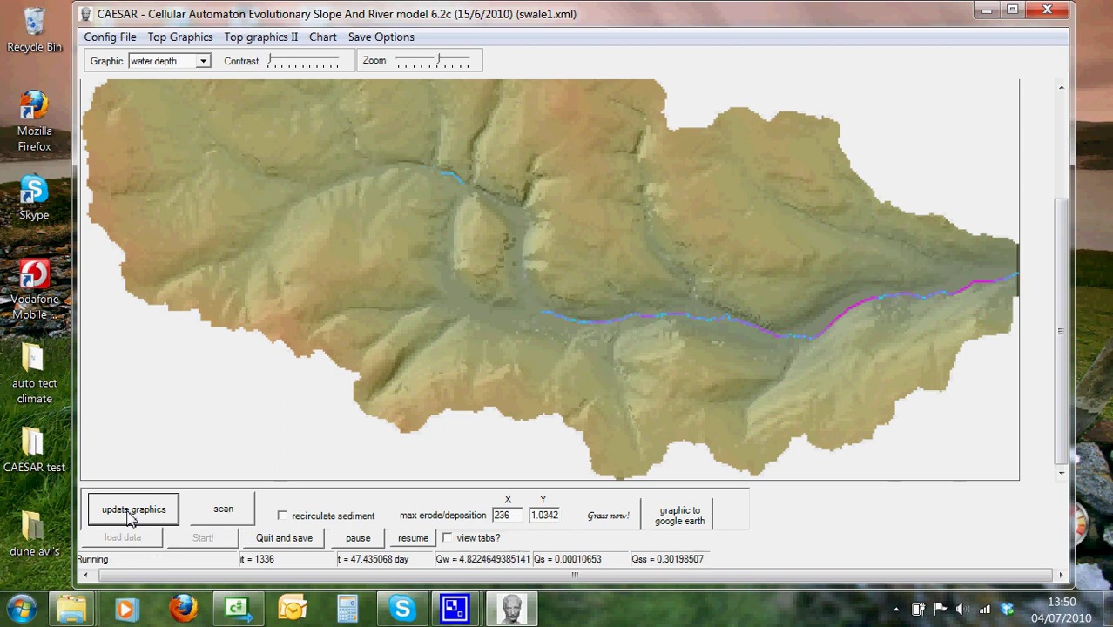
click(180, 39)
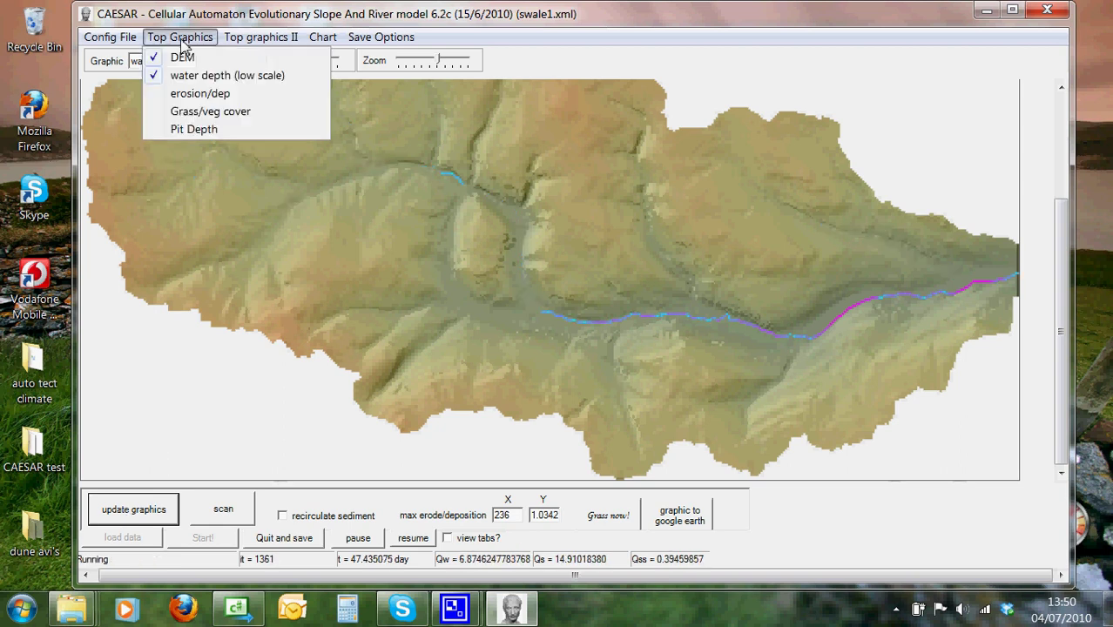
click(196, 94)
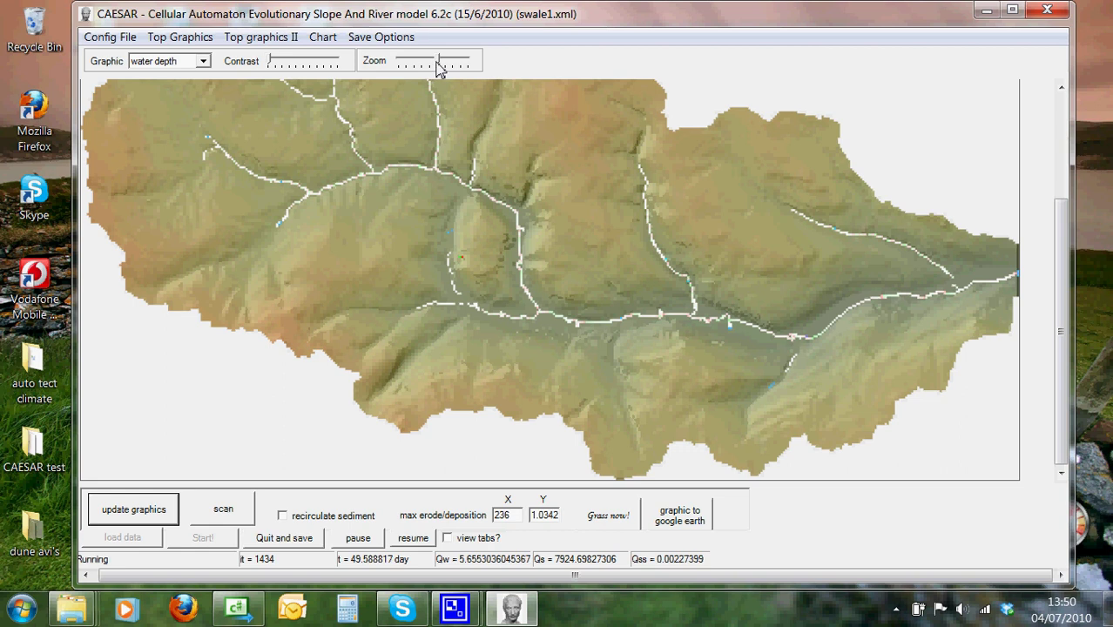
- Zoom in on the catchment map and scroll around to inspect the channels
drag(438, 63, 464, 63)
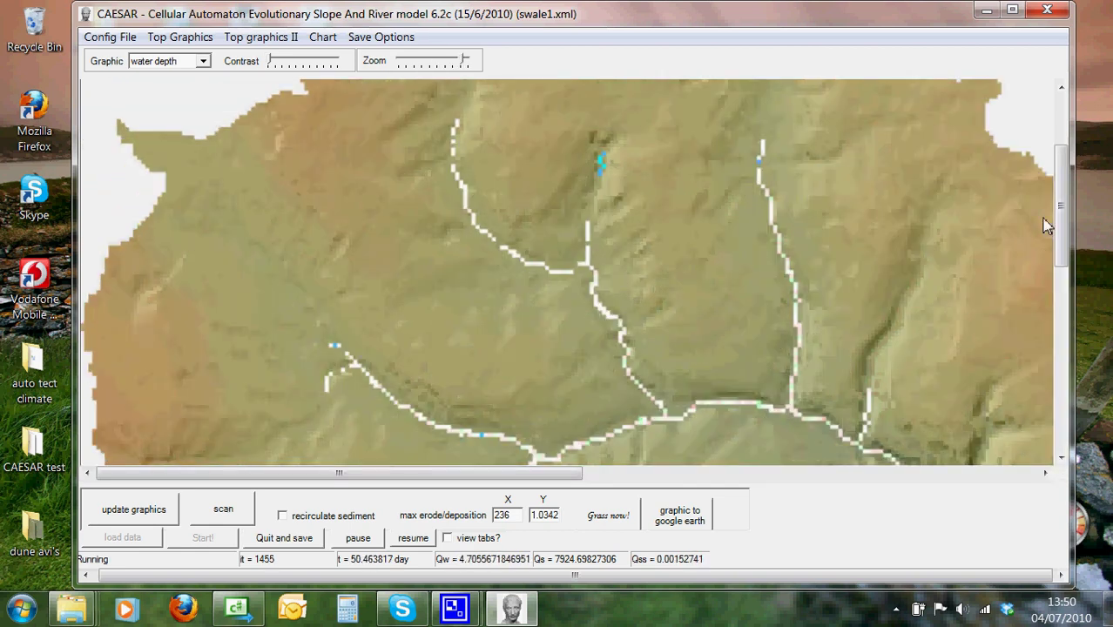
drag(1060, 233, 1067, 316)
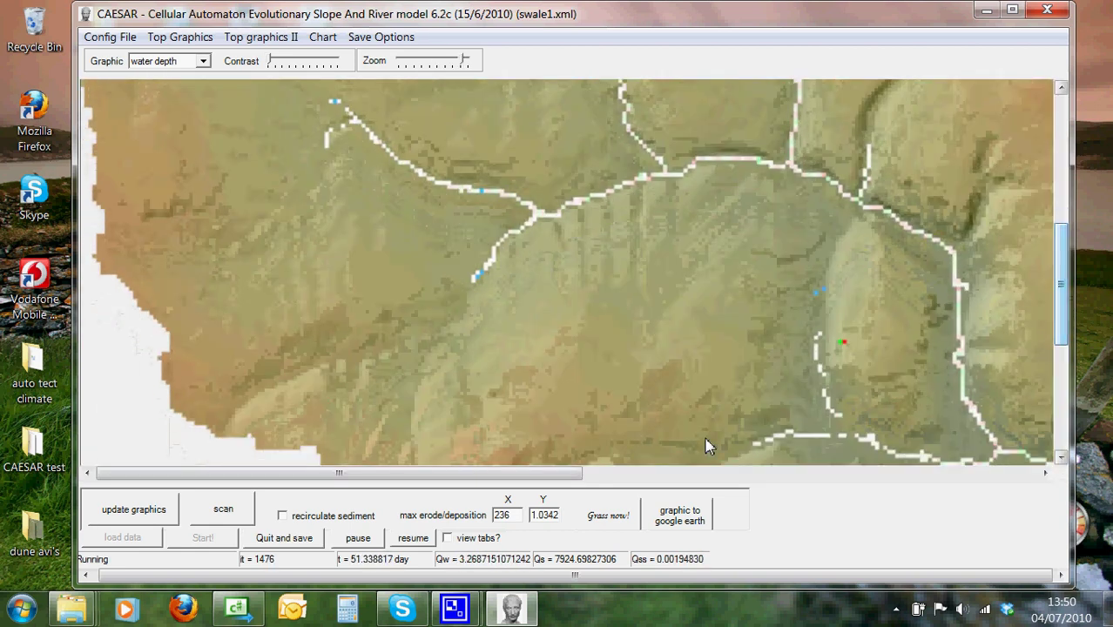
drag(331, 478, 455, 475)
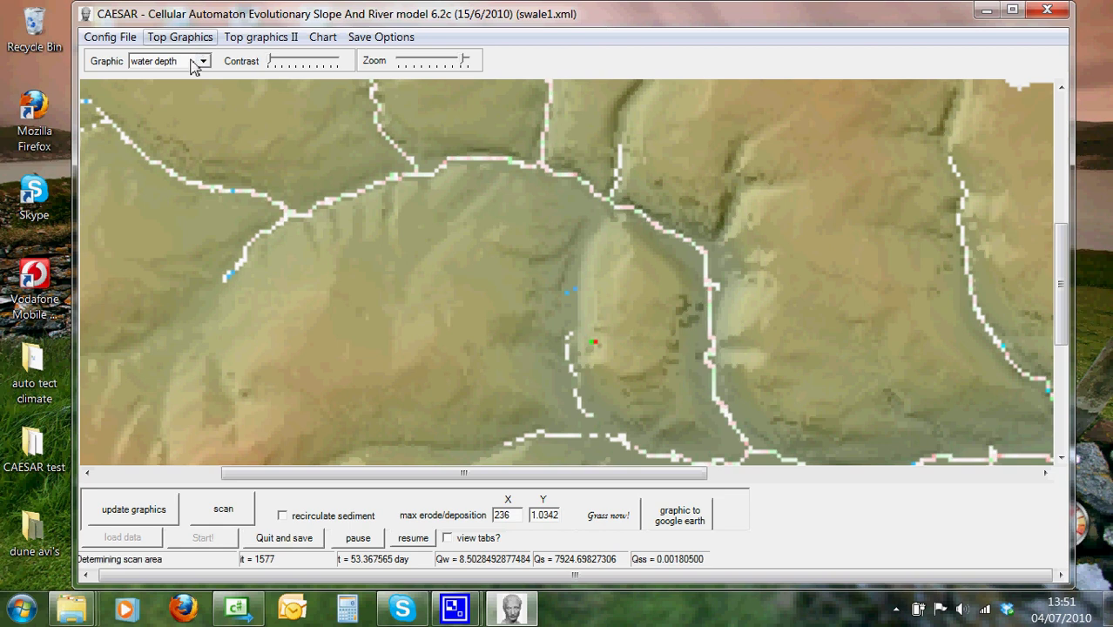
- Hide the DEM terrain background and briefly toggle the grainsize overlay on and off
click(191, 60)
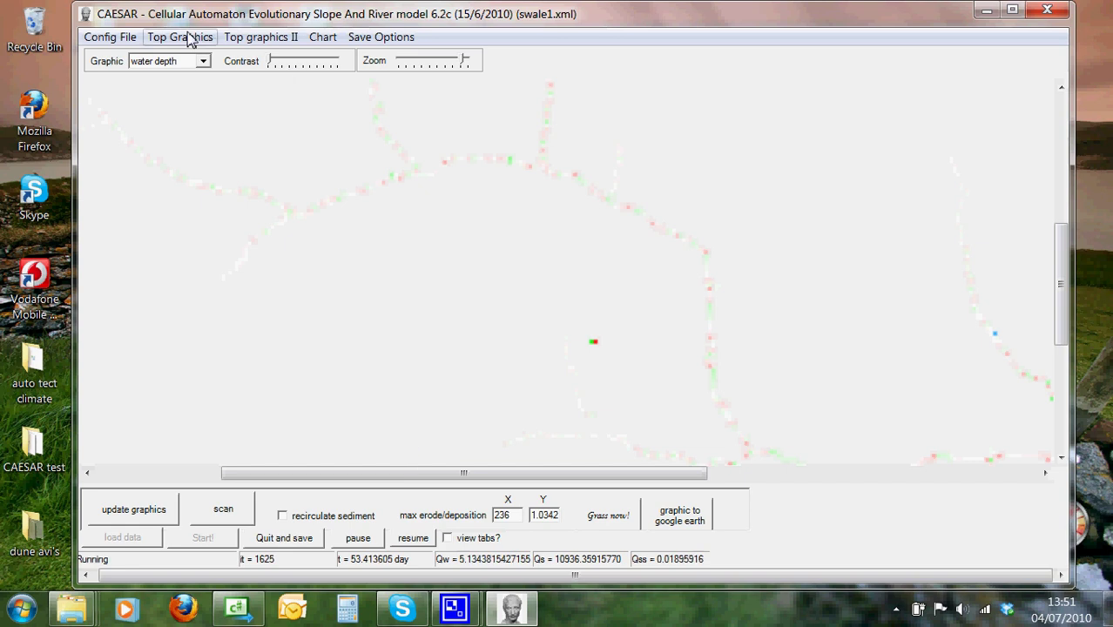
click(191, 40)
mouse_move(276, 40)
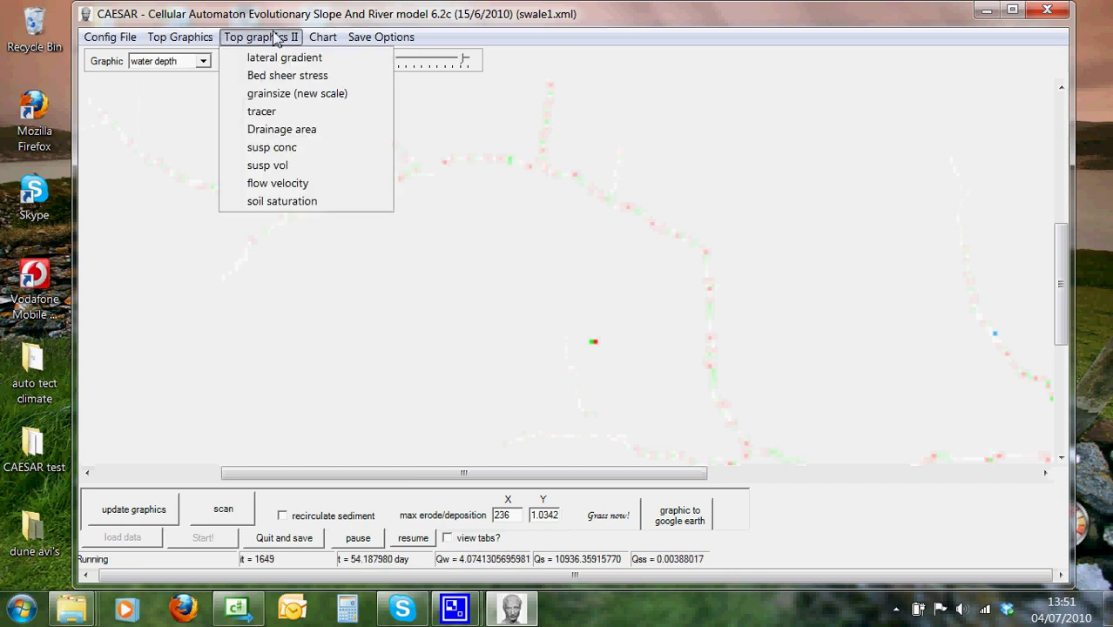
click(284, 93)
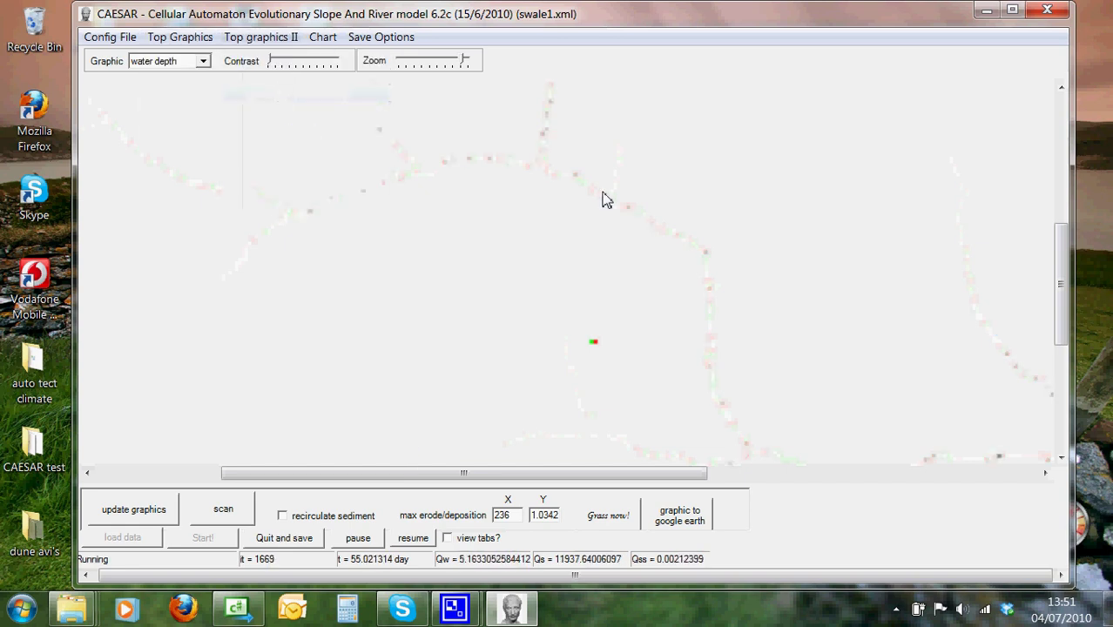
click(277, 40)
click(270, 98)
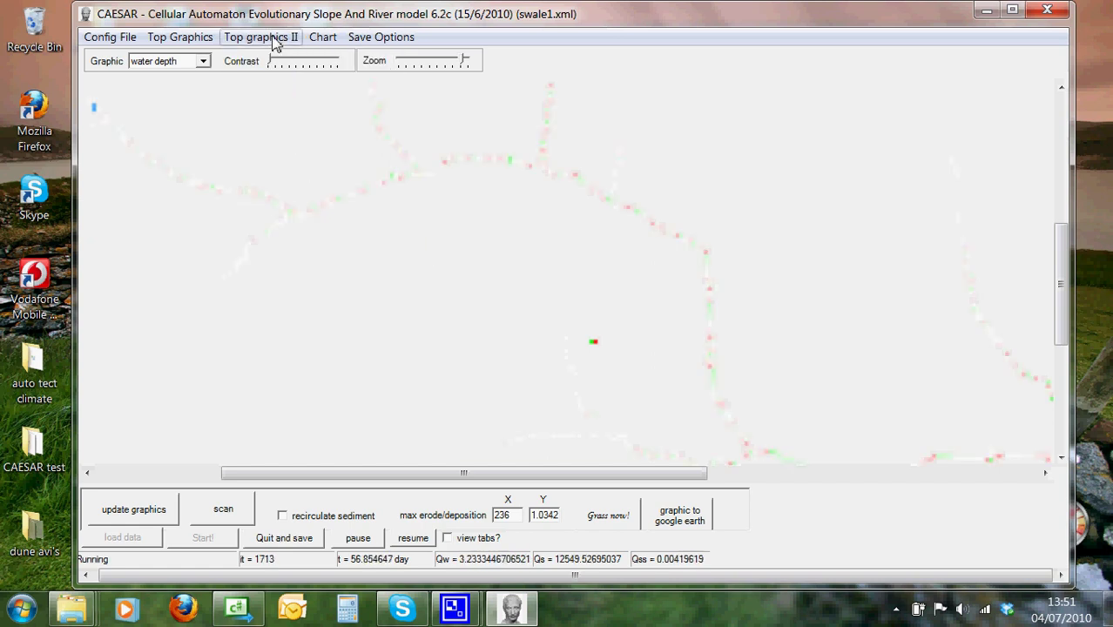
- Show then remove the Drainage area overlay, and update the graphics
click(260, 37)
click(290, 131)
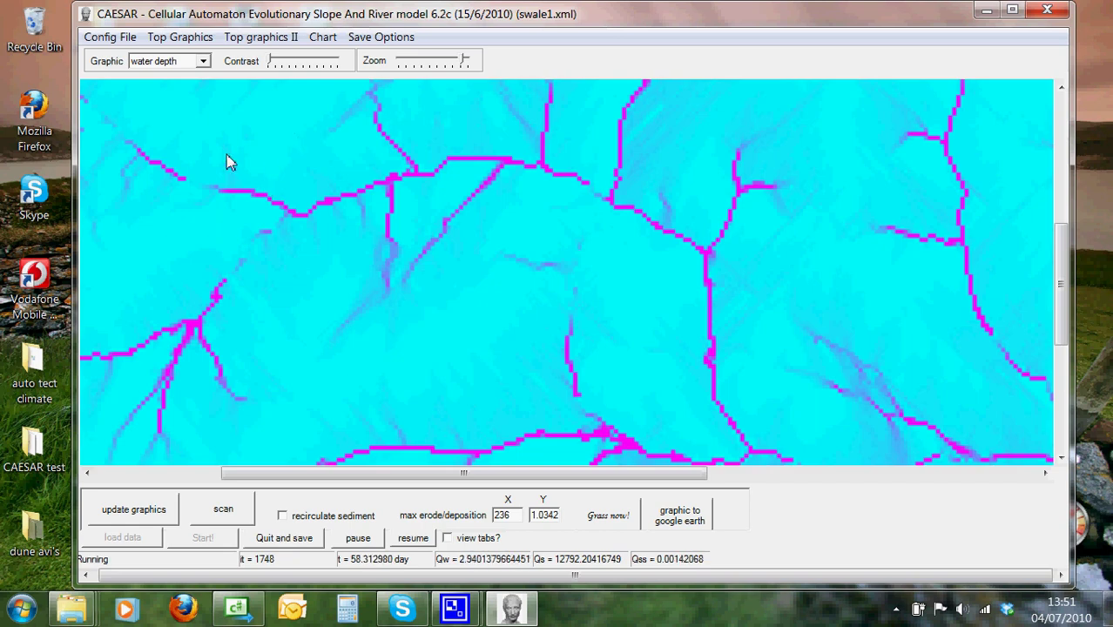
click(281, 41)
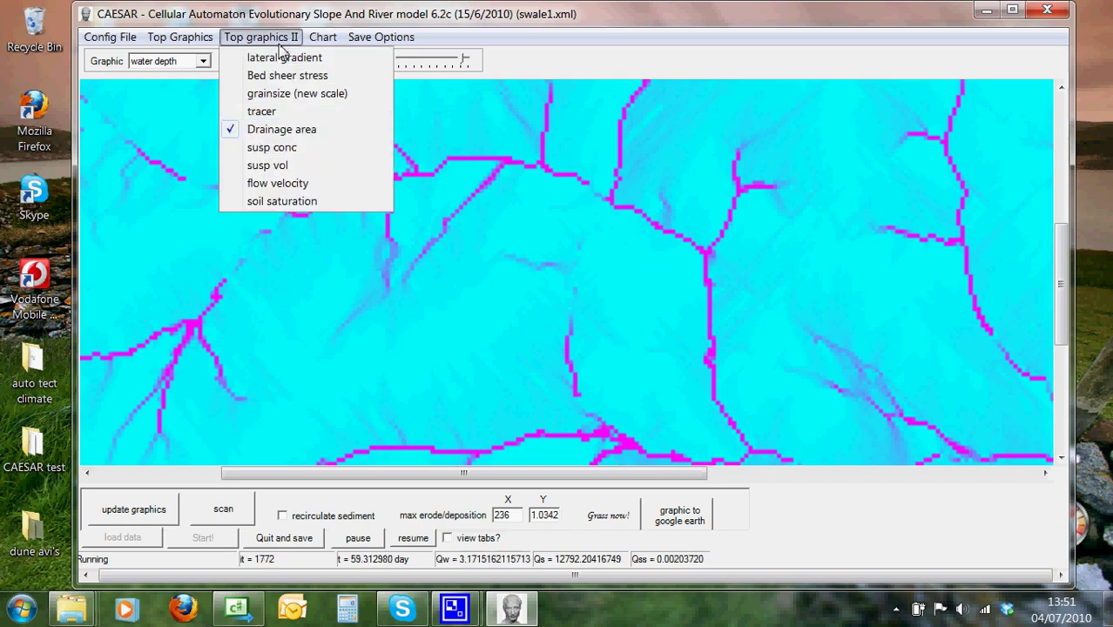
click(253, 131)
click(271, 38)
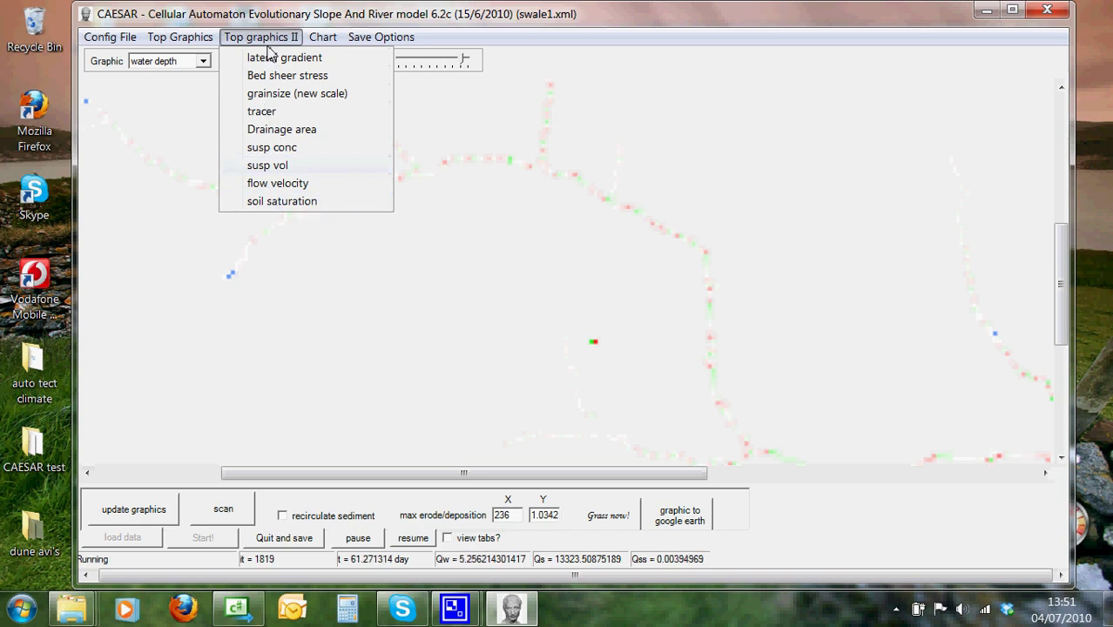
click(268, 49)
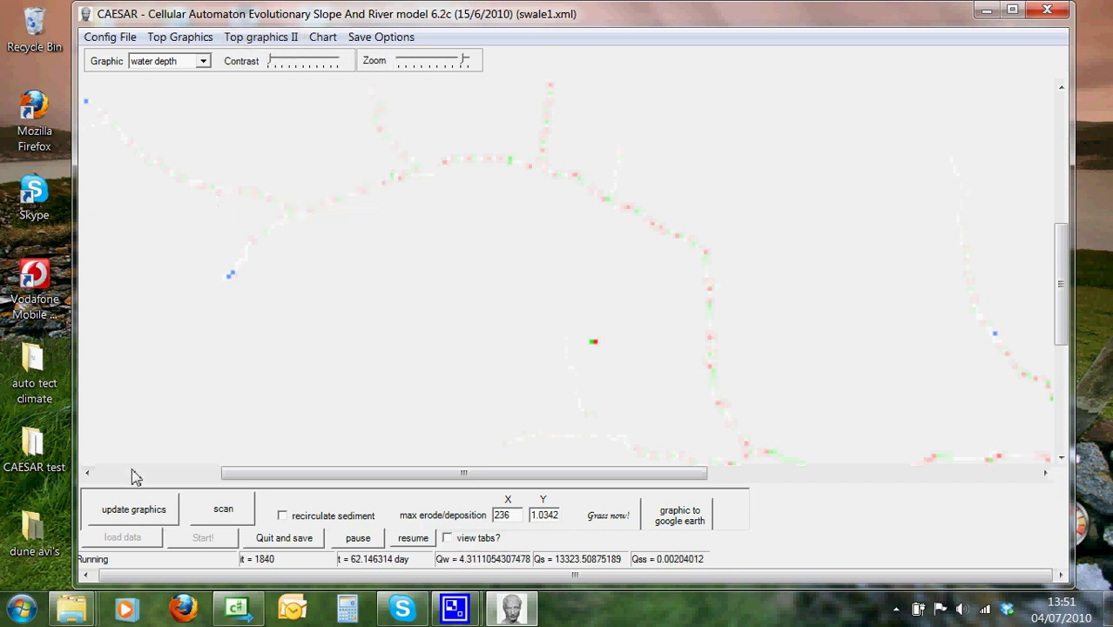
click(135, 510)
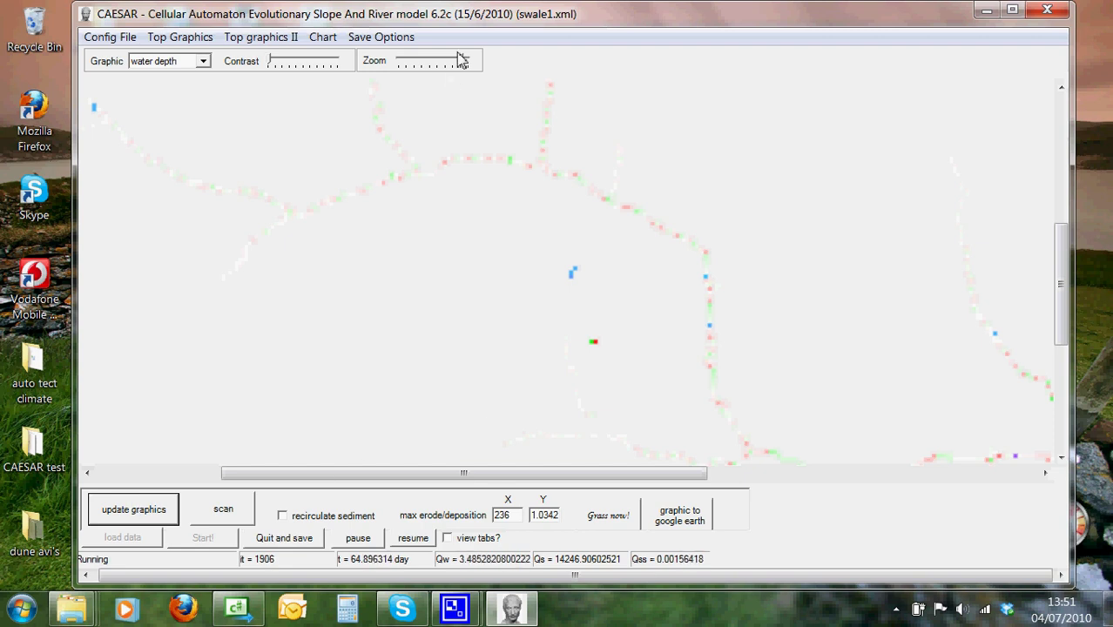
- Zoom back out to the whole catchment, pause and resume the run twice, and tick view tabs?
drag(466, 67, 440, 67)
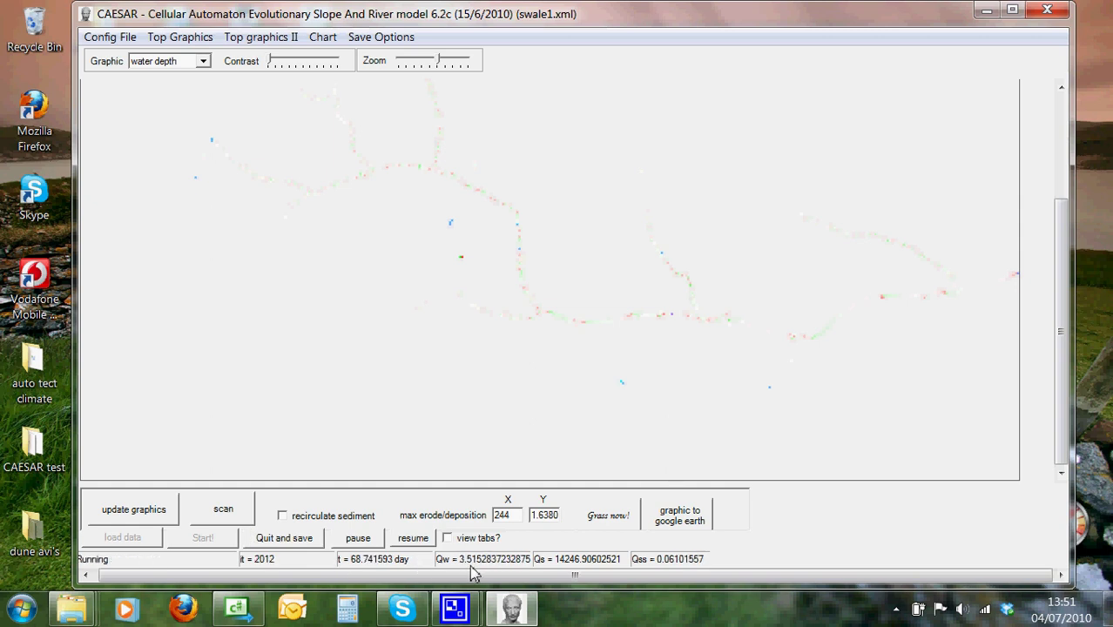
click(356, 538)
click(414, 539)
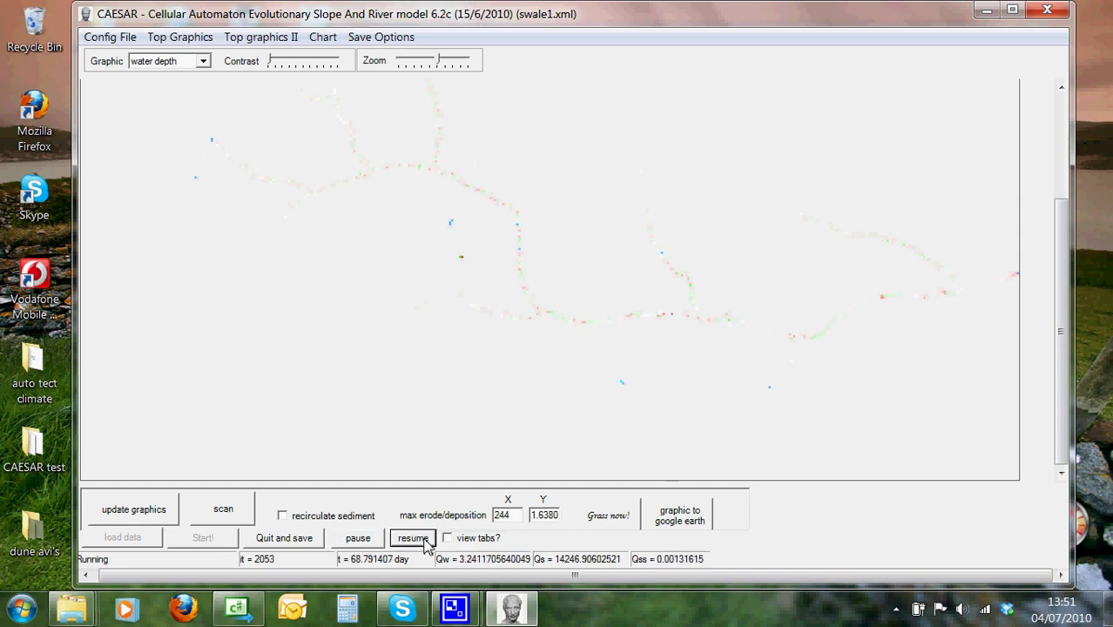
click(377, 540)
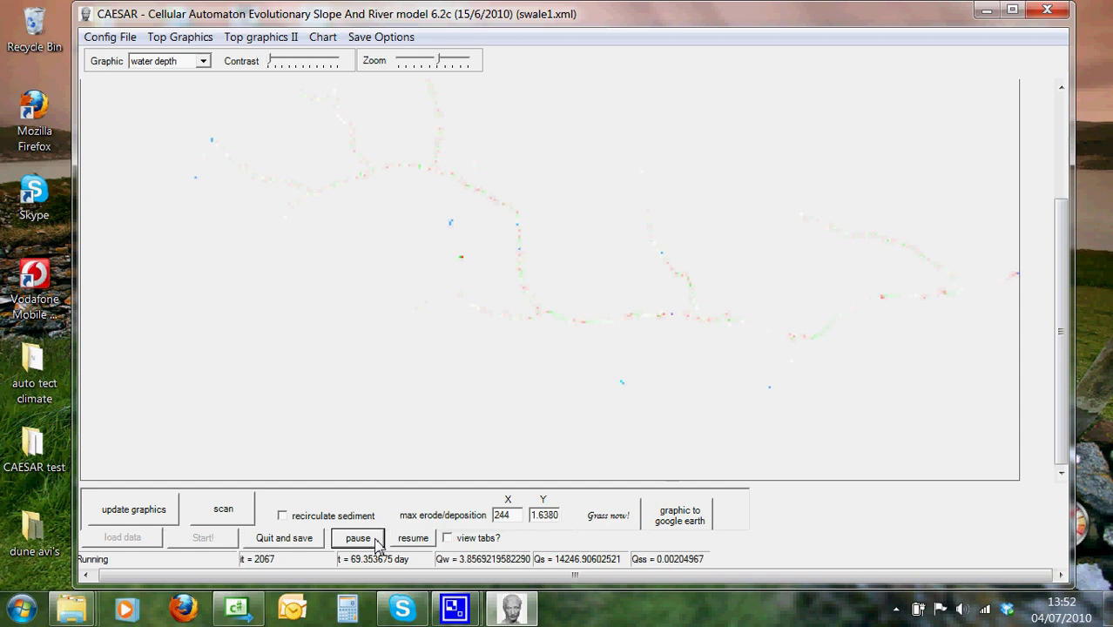
click(411, 538)
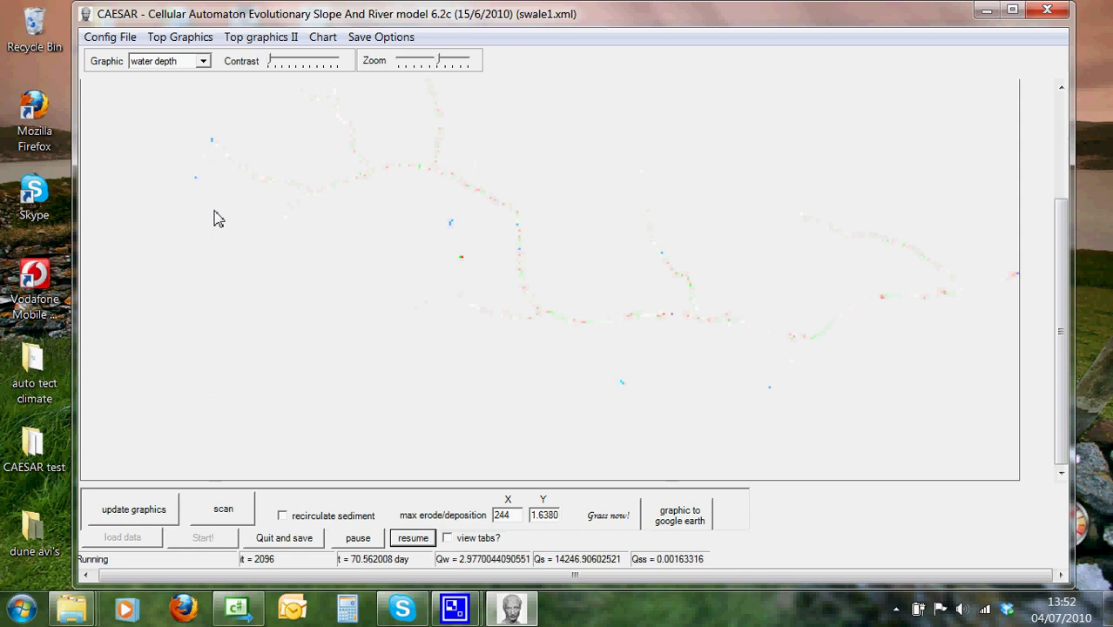
click(448, 539)
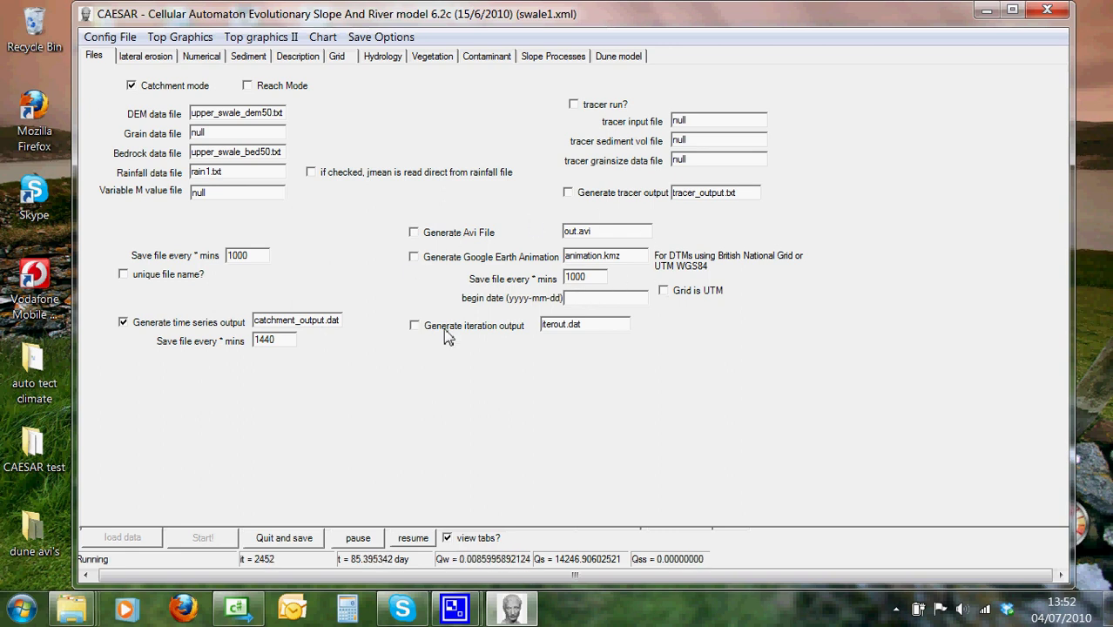
- Untick view tabs?, re-enable the DEM overlay, export the graphic to Google Earth, and pause
click(447, 538)
click(124, 512)
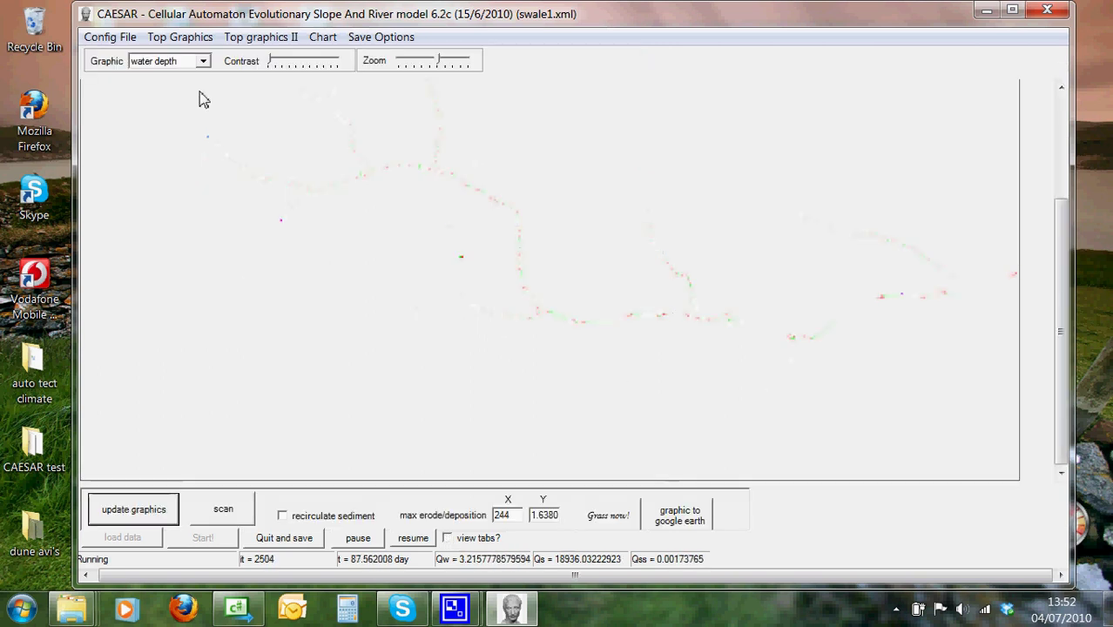
click(187, 38)
click(184, 60)
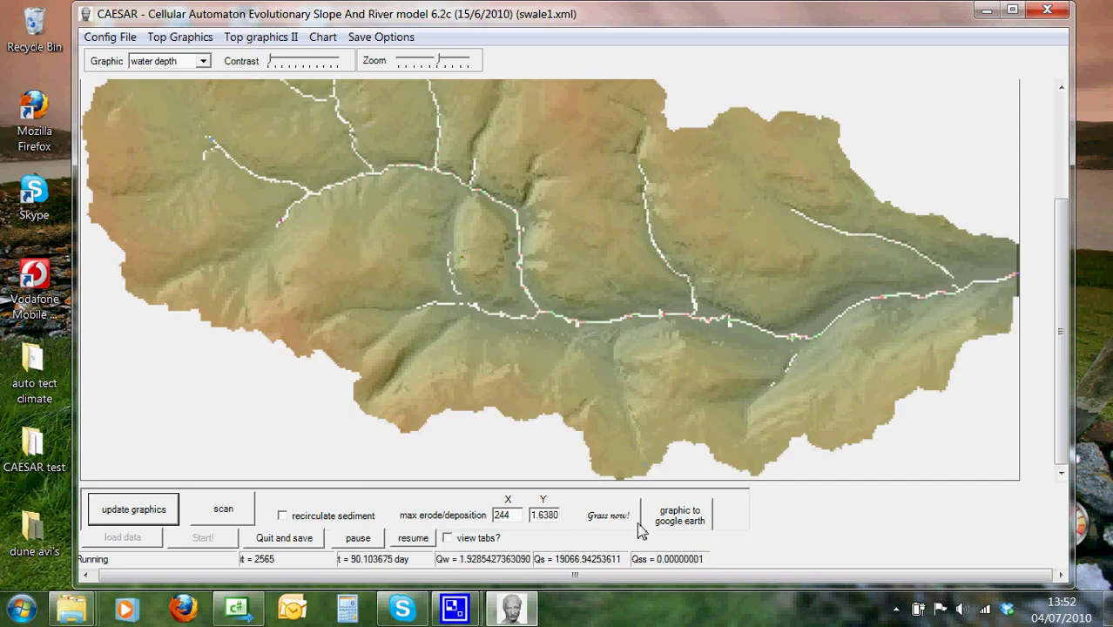
click(692, 519)
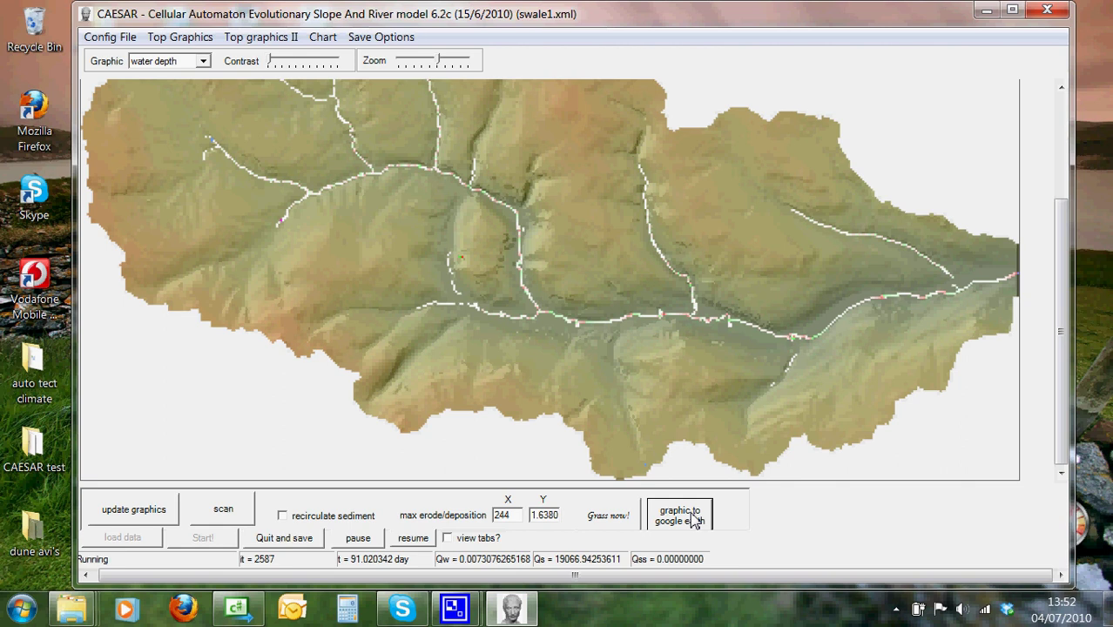
click(377, 538)
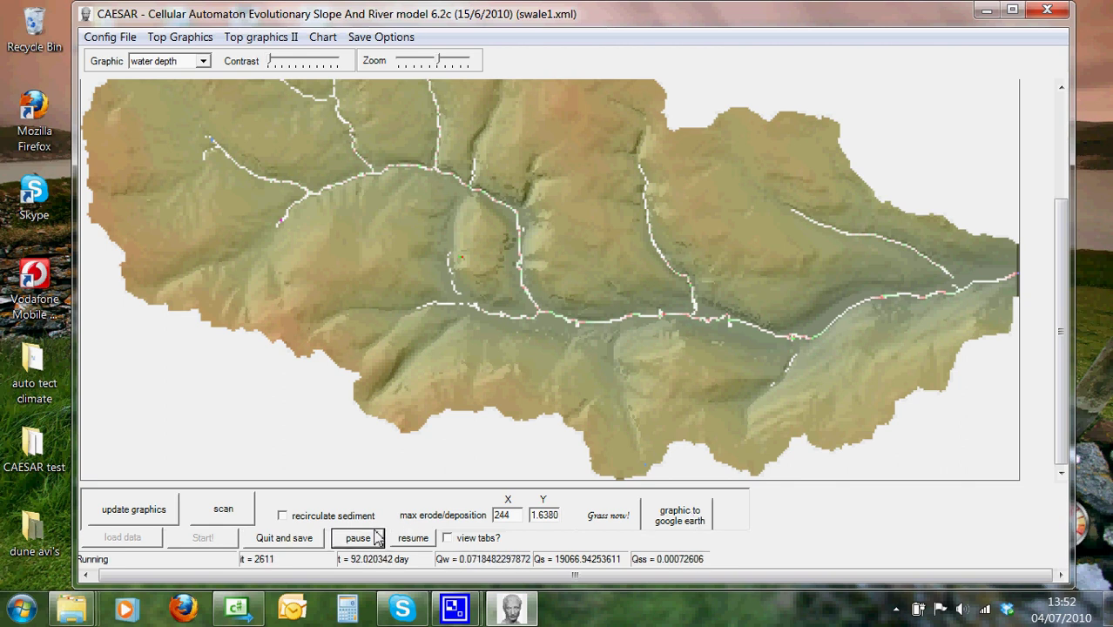
- Bring the quick start folder window to the front to see the new image1.kml and mysavedimage1 files
mouse_move(54, 619)
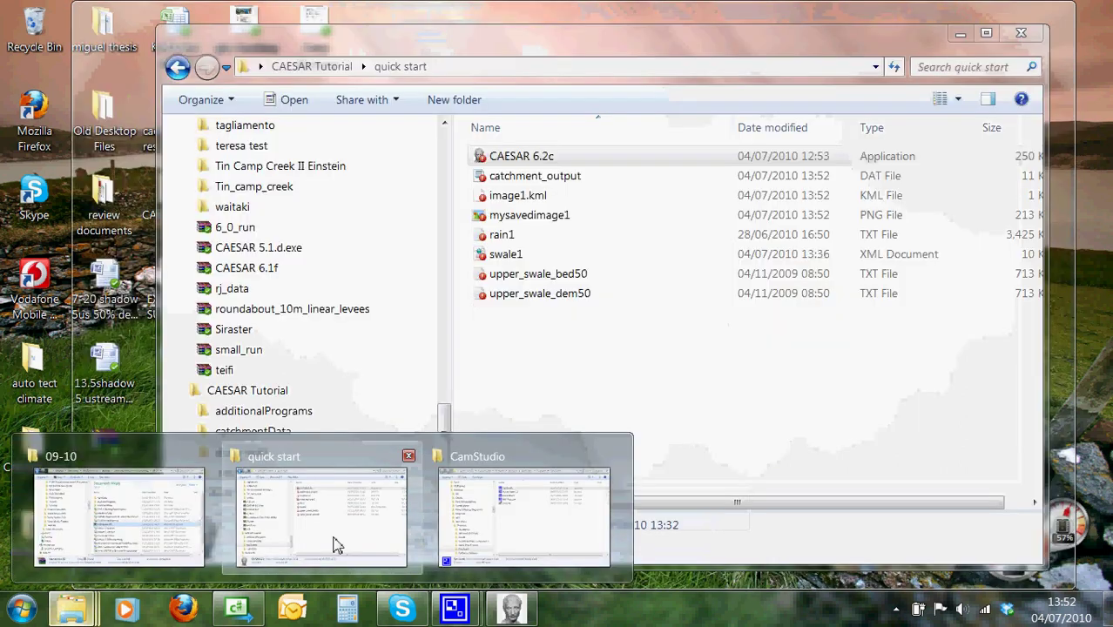
click(376, 490)
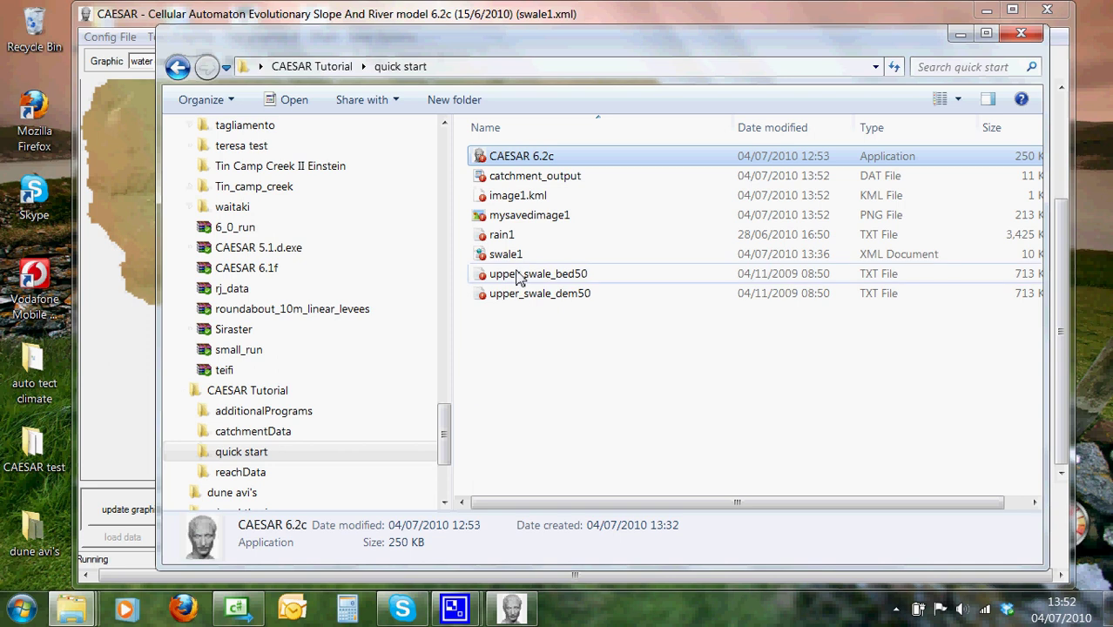